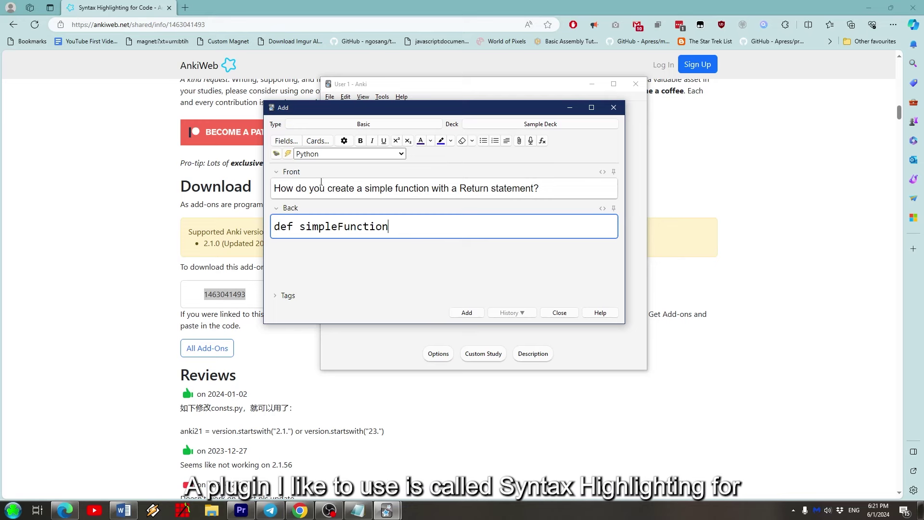
Finish the function code, apply Python syntax highlighting to the whole answer, and reveal it in review.
type(":")
key("Return")
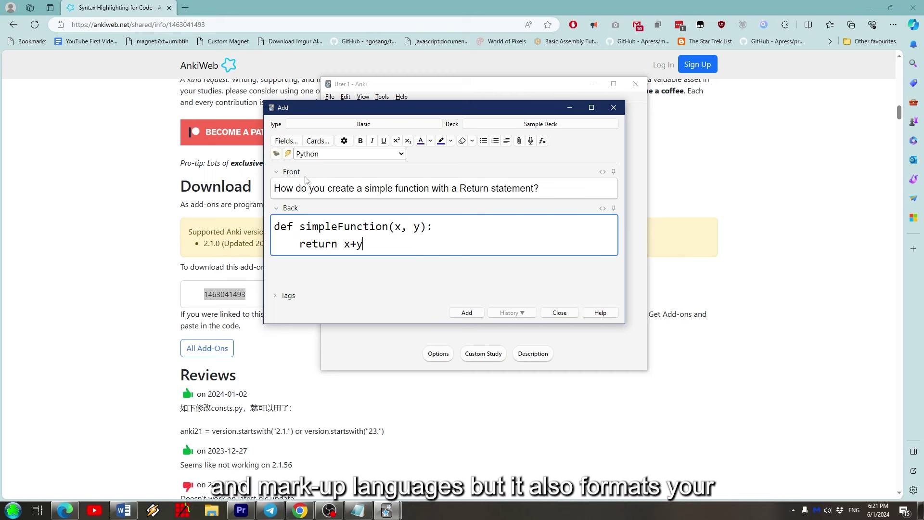
key("ctrl+a")
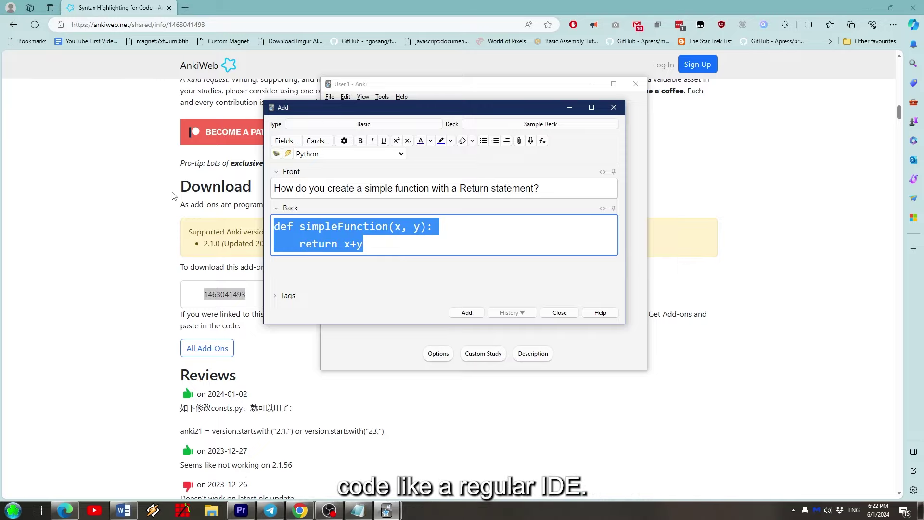
left_click(287, 155)
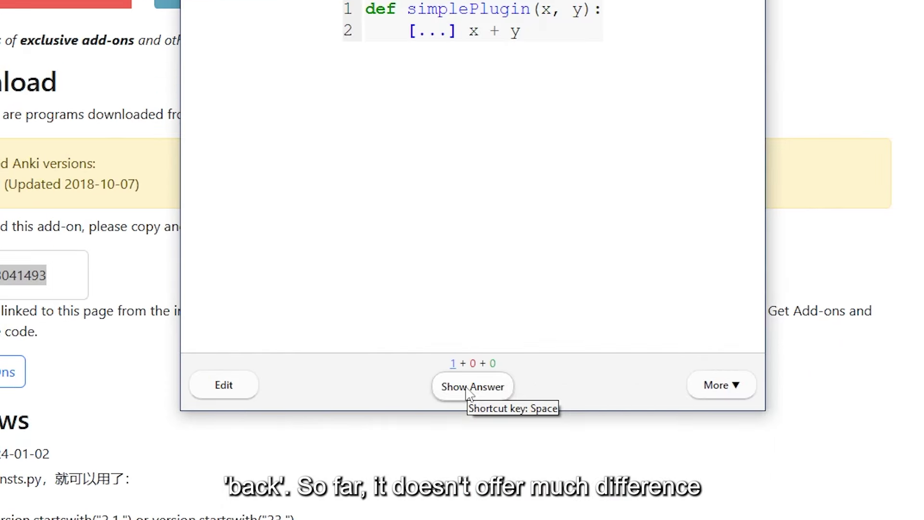
left_click(470, 390)
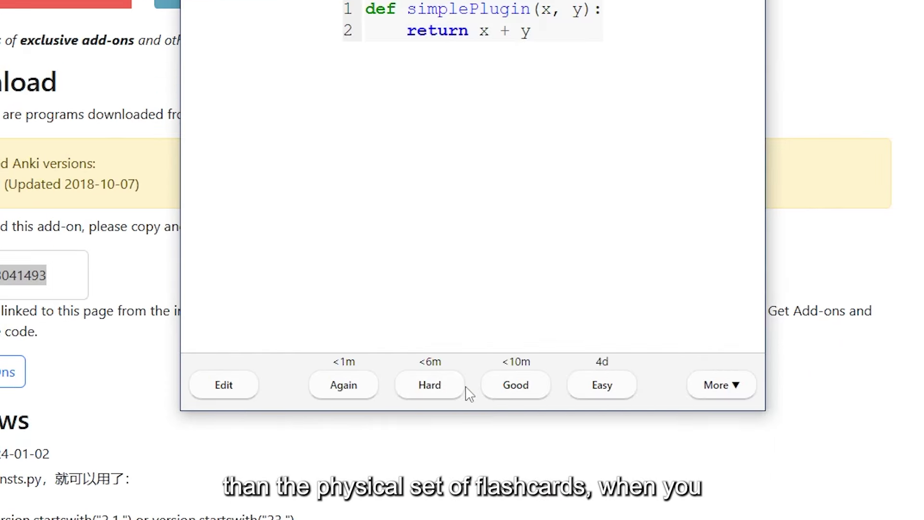
Rate the code card Good and reveal the next cloze card's answer.
left_click(498, 389)
left_click(490, 384)
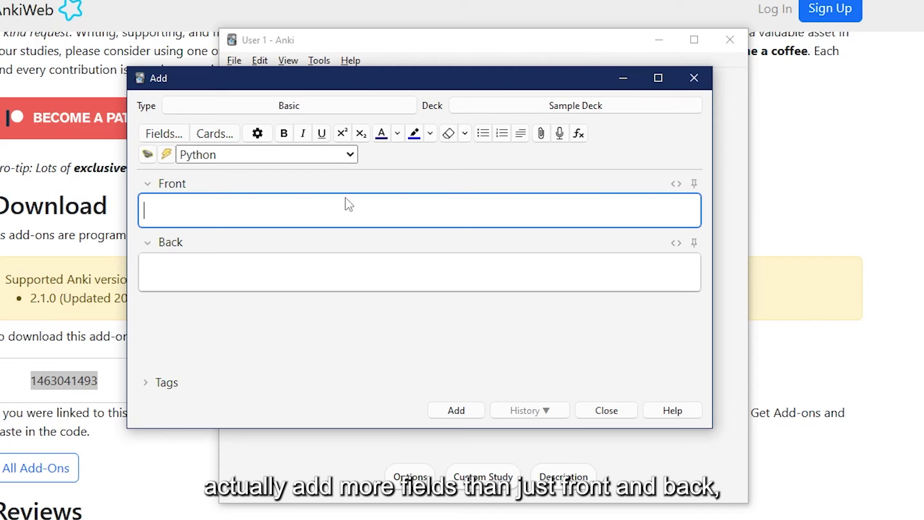
Add a new 'Additional Info' field in the Basic card type's Fields dialog.
left_click(164, 133)
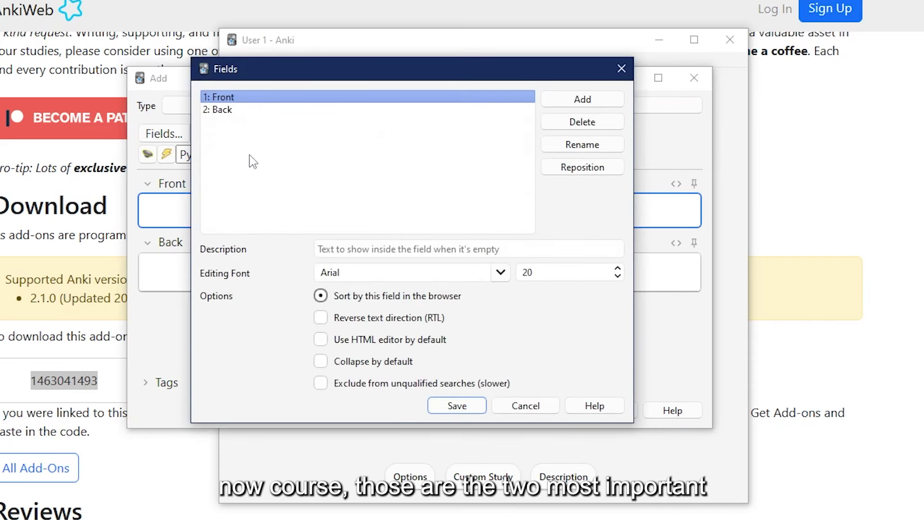
left_click(572, 101)
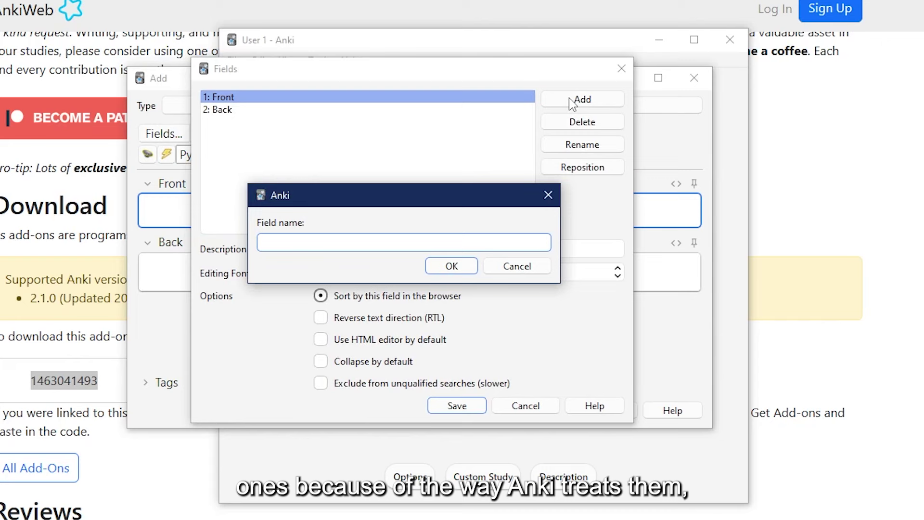
type("Additional In")
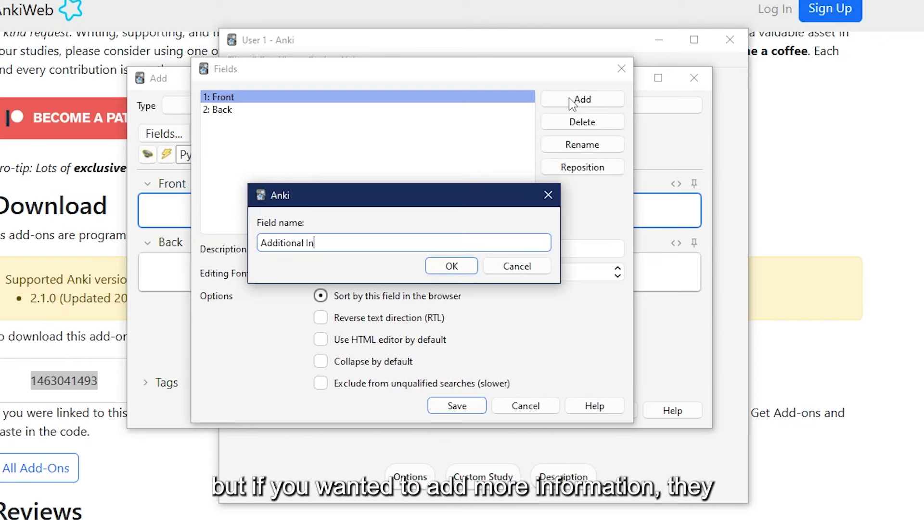
type("fo")
key("Return")
key("Return")
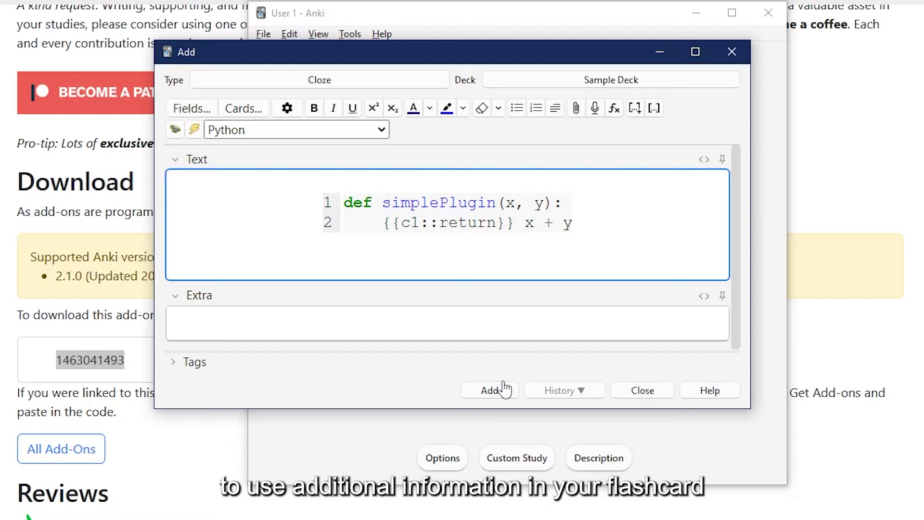
Review and rate the Sample Deck cloze card Good, then cloze-delete the word return on line 2.
left_click(504, 387)
left_click(625, 388)
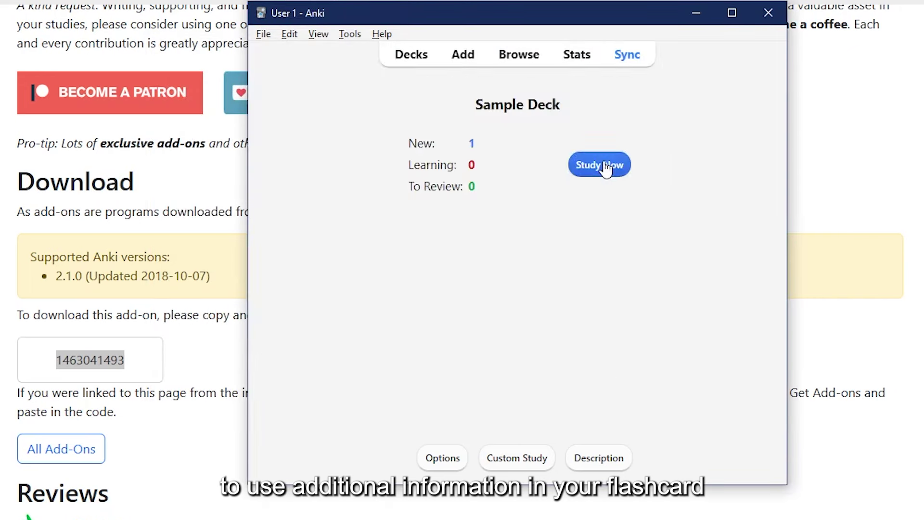
left_click(604, 165)
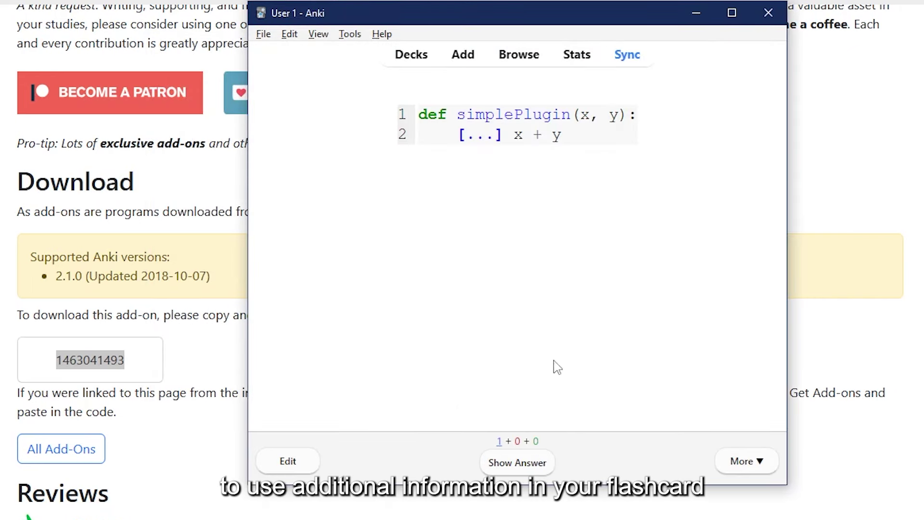
left_click(511, 465)
left_click(510, 463)
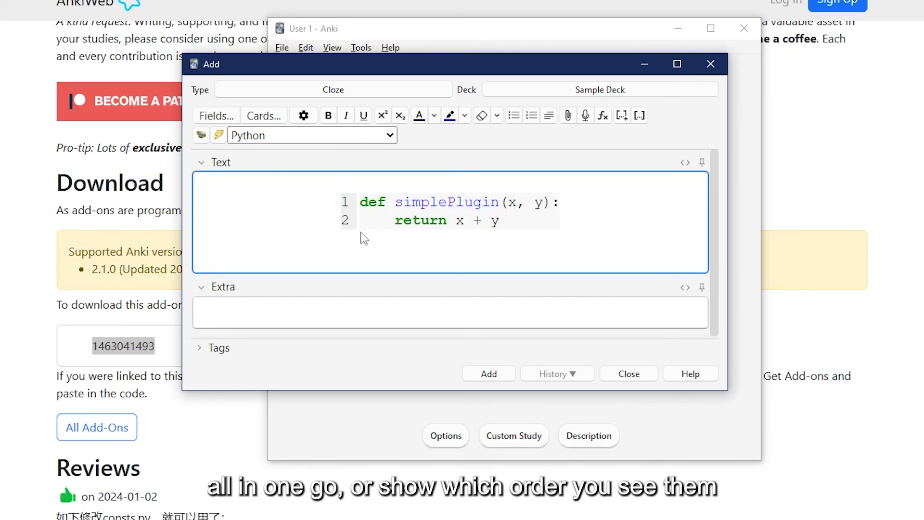
left_click_drag(396, 222, 447, 221)
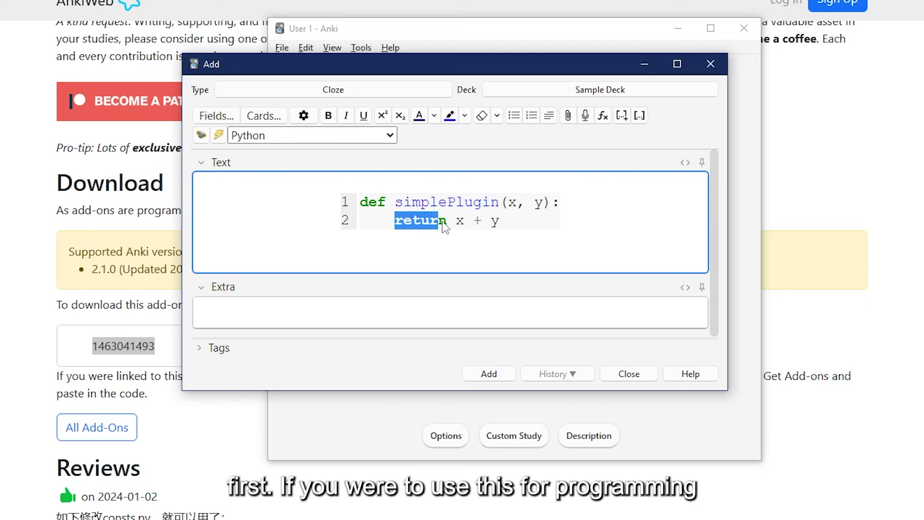
key("ctrl+shift+c")
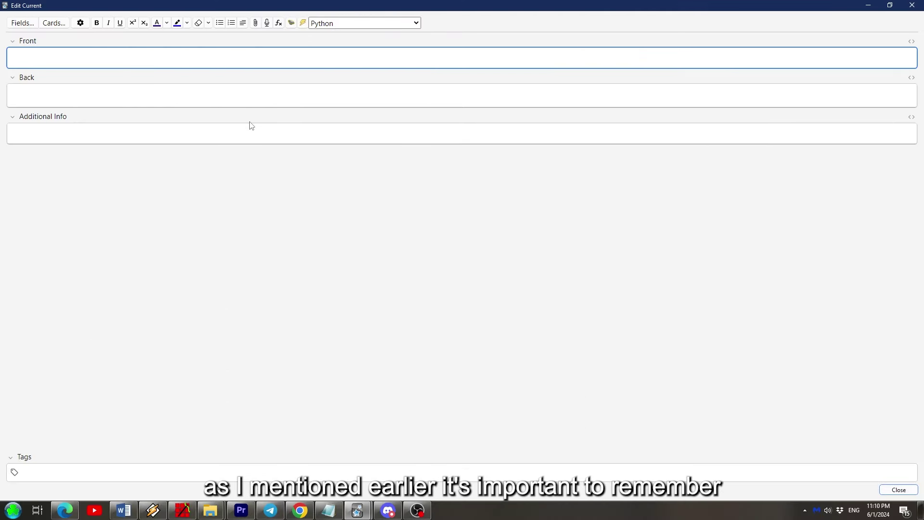
Enter 'How do you make a website?' as the Front and paste a full HTML page into Back.
type("How do you make a website?")
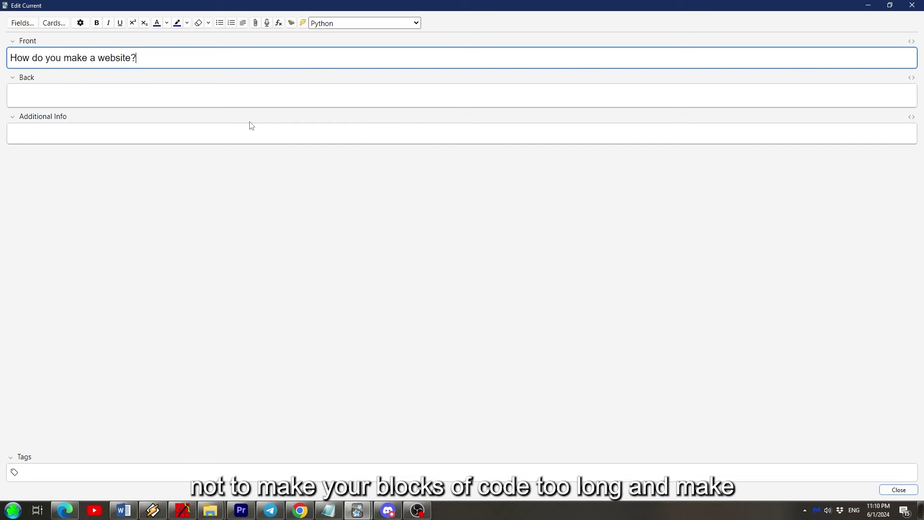
key("Tab")
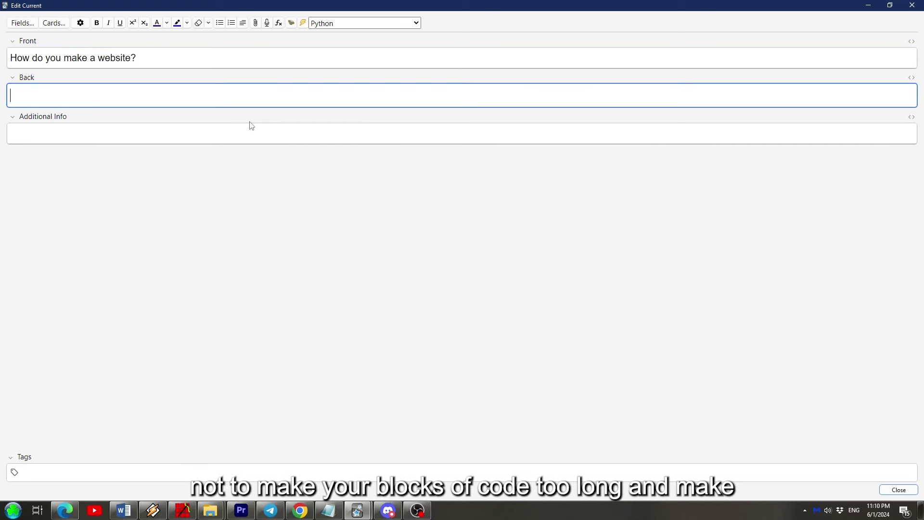
key("ctrl+v")
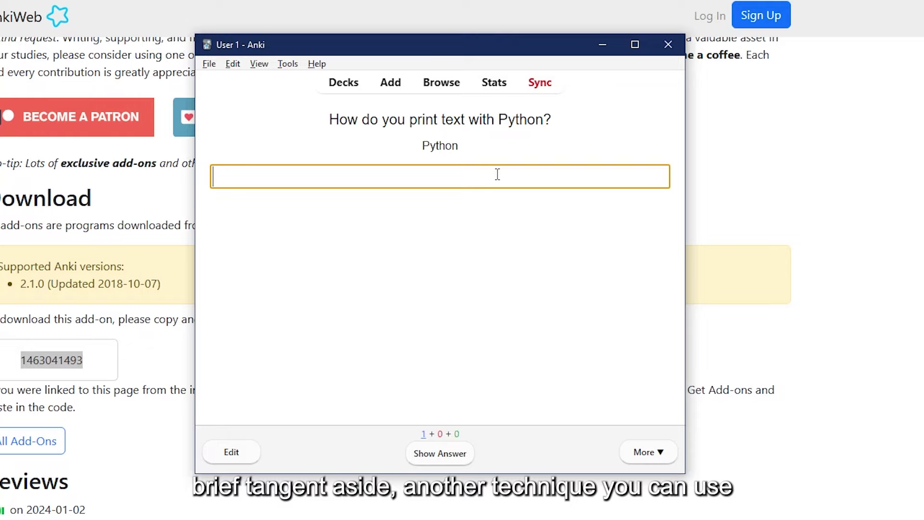
Answer with print("Hello World") and compare it against the correct code.
type("print")
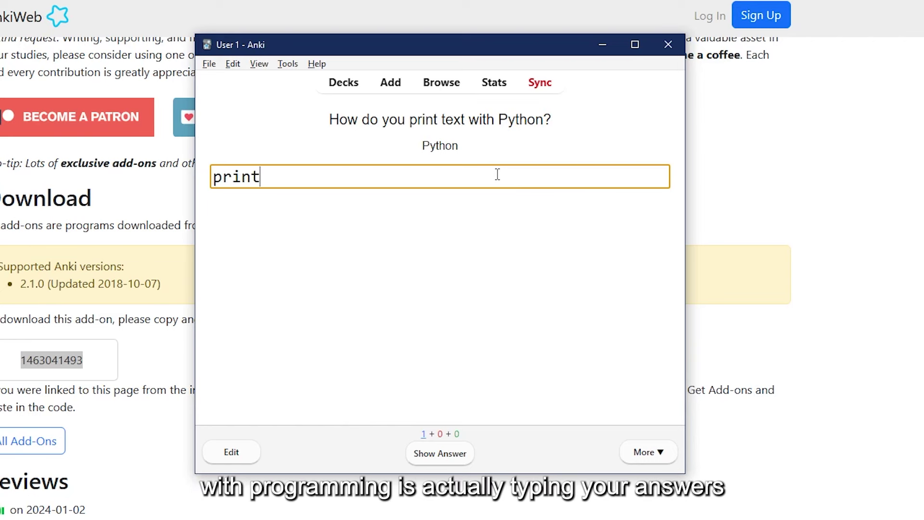
type("(\"Hello World\")")
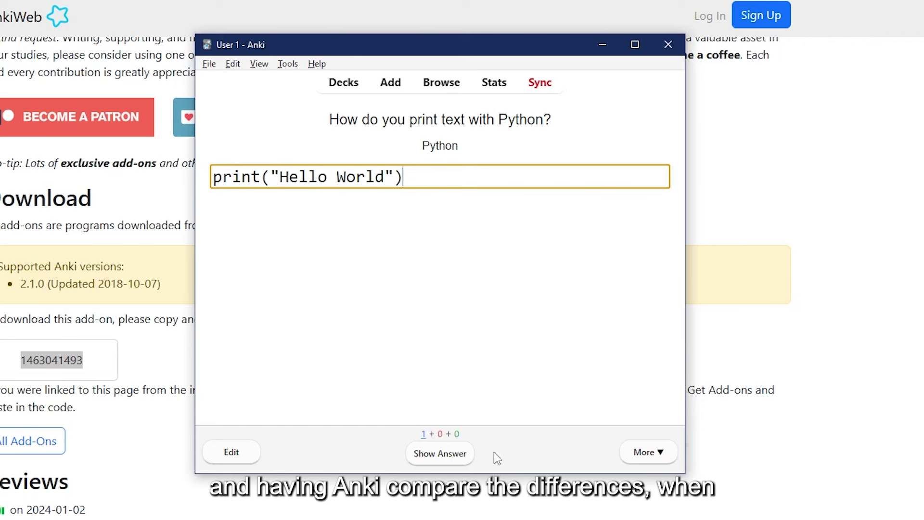
left_click(457, 452)
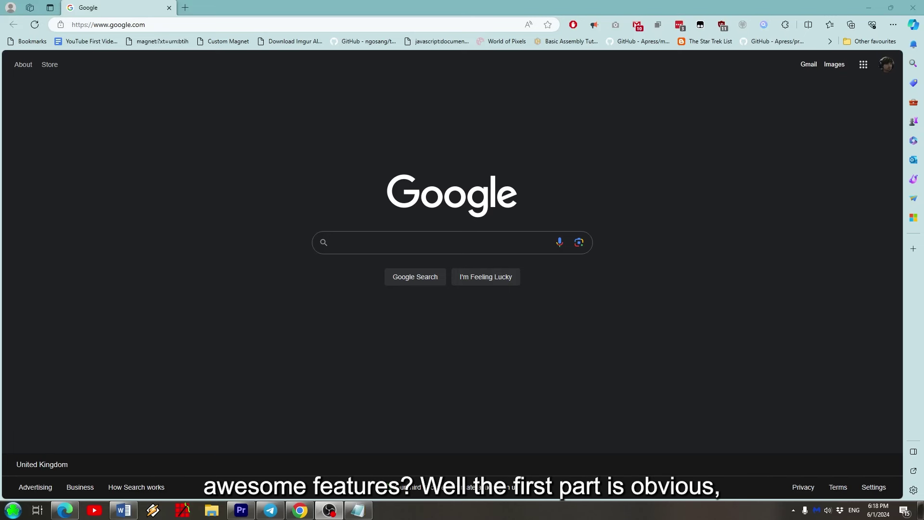
Search Google for 'anki' and open the official Anki website.
left_click(359, 239)
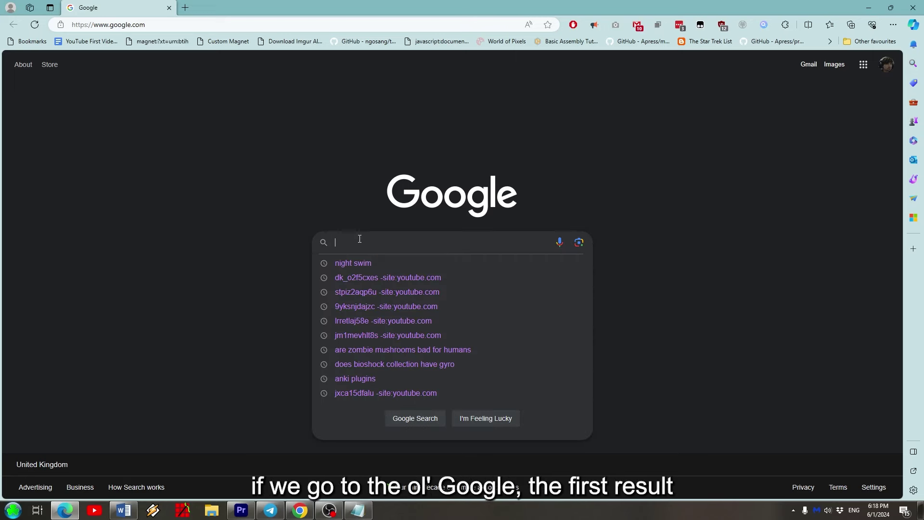
type("anki")
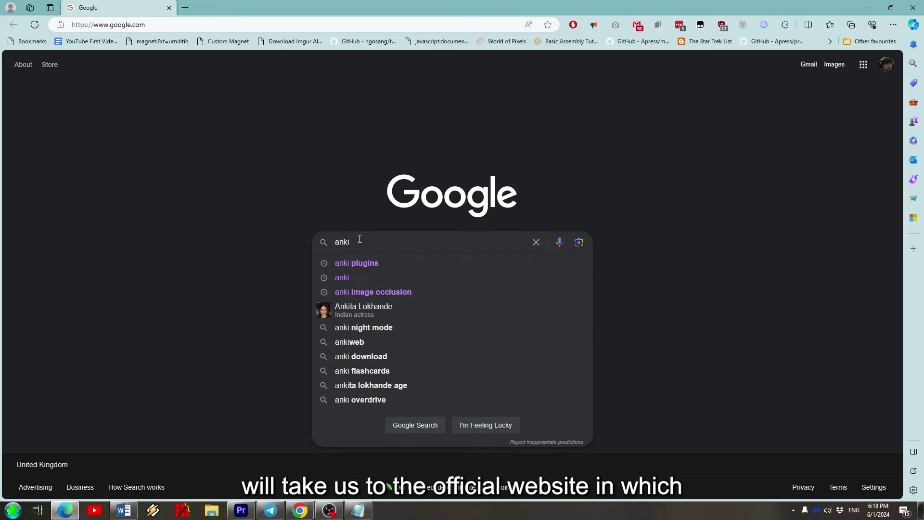
key("Return")
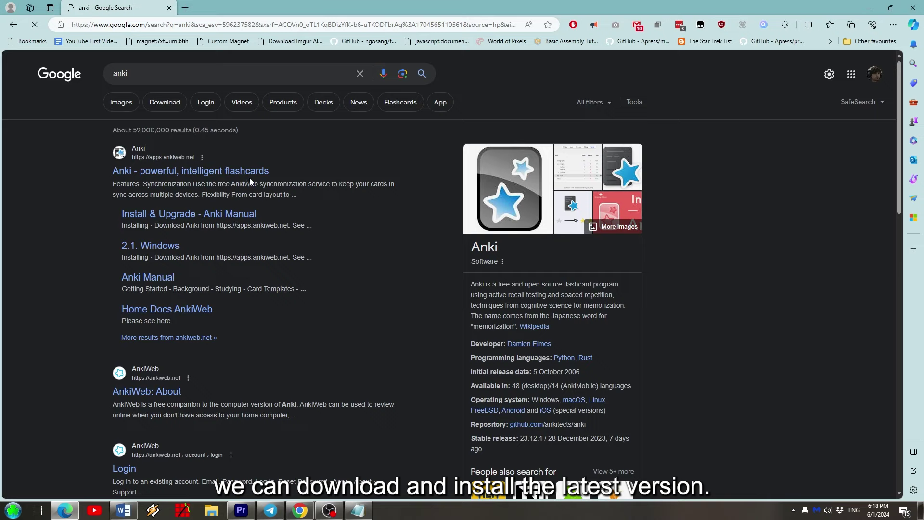
left_click(242, 176)
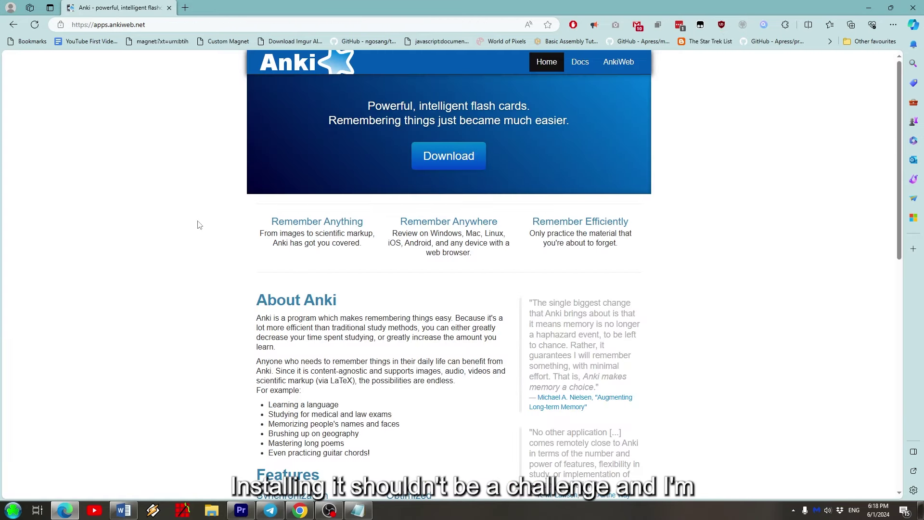
scroll(204, 228, "down", 1)
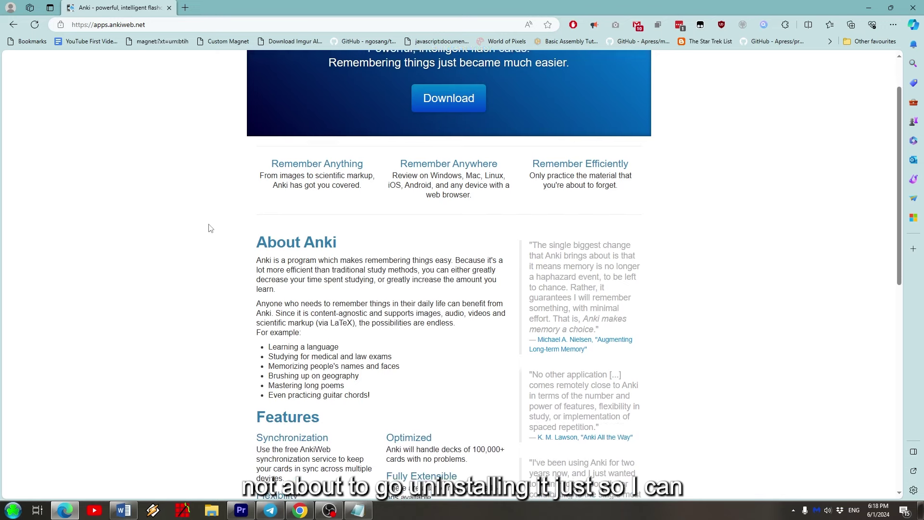
scroll(226, 231, "up", 1)
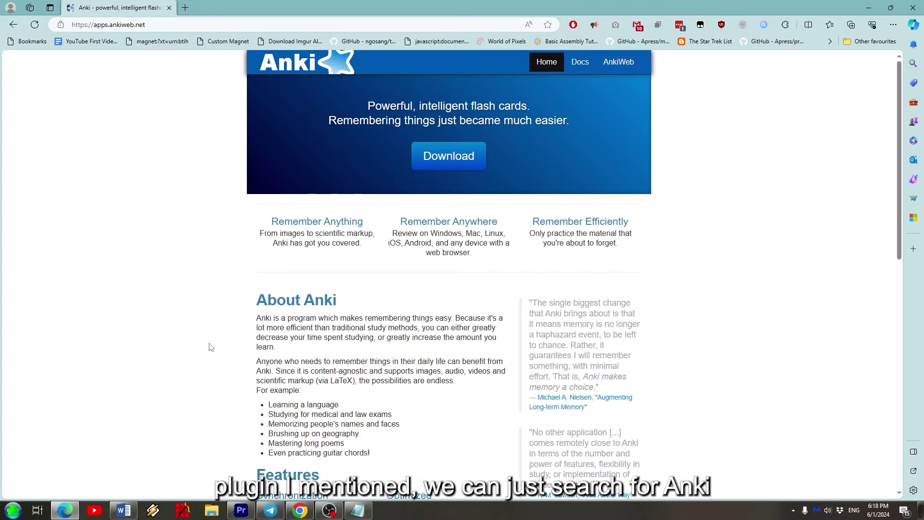
Search for 'anki plugins' from the address bar.
left_click(414, 24)
type("anki plugins")
key("Return")
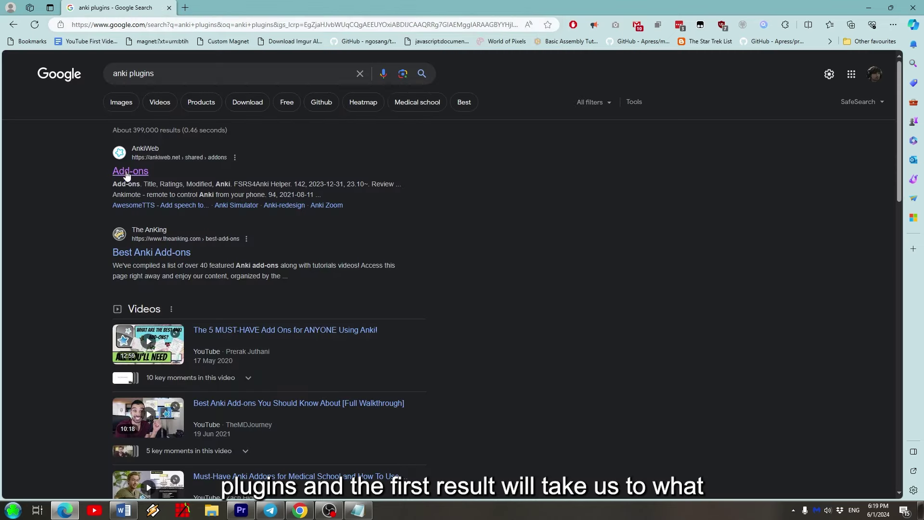
Open AnkiWeb's Add-ons page and look for AwesomeTTS and Review Heatmap on it.
left_click(129, 171)
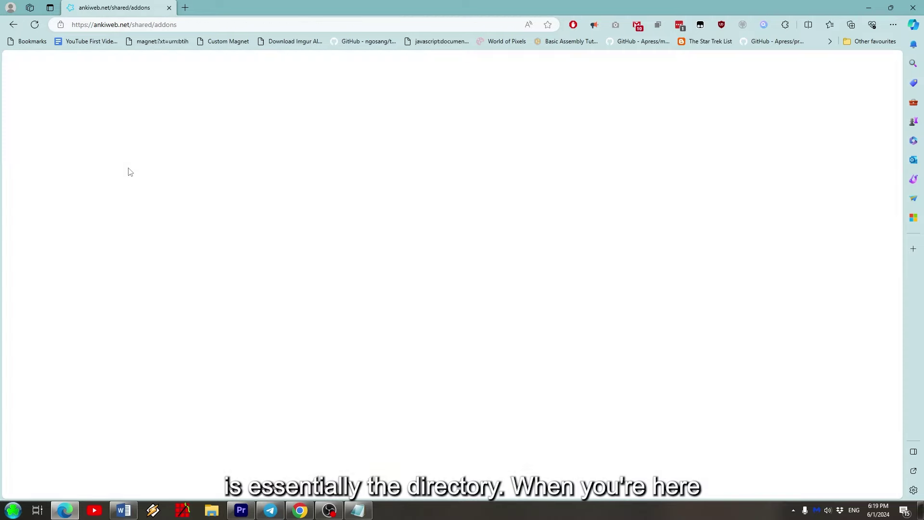
key("ctrl+f")
type("awesome")
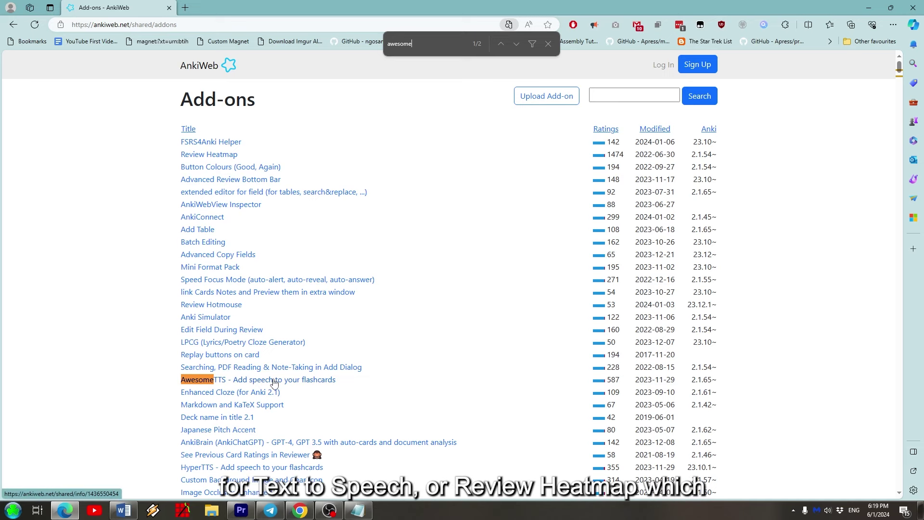
key("ctrl+a")
type("Review Heatman")
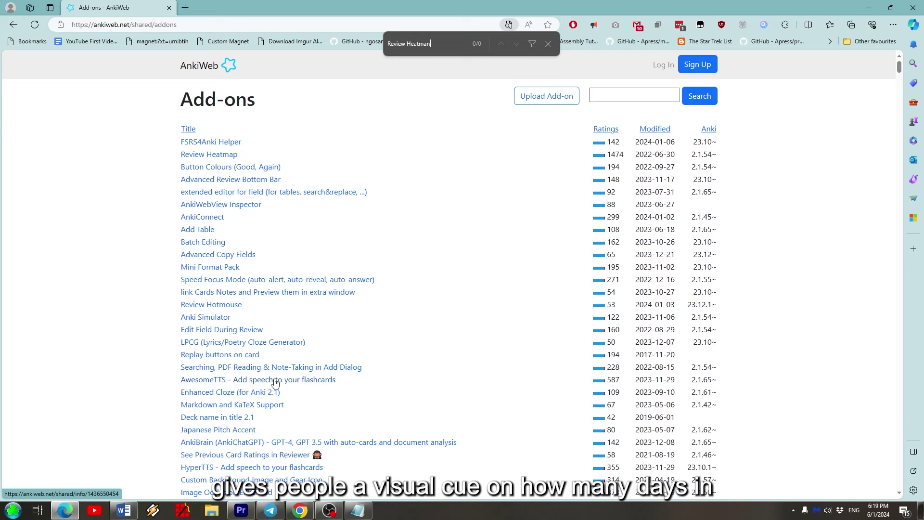
key("BackSpace")
key("BackSpace")
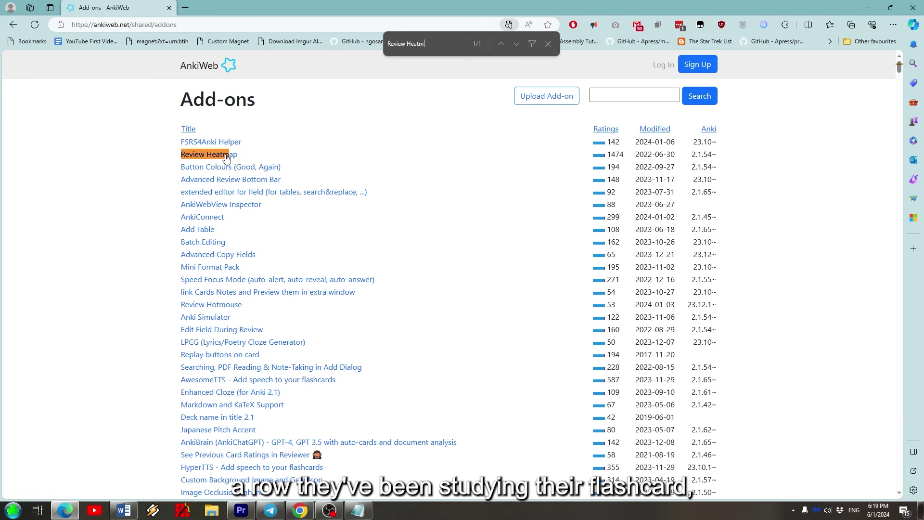
left_click(547, 47)
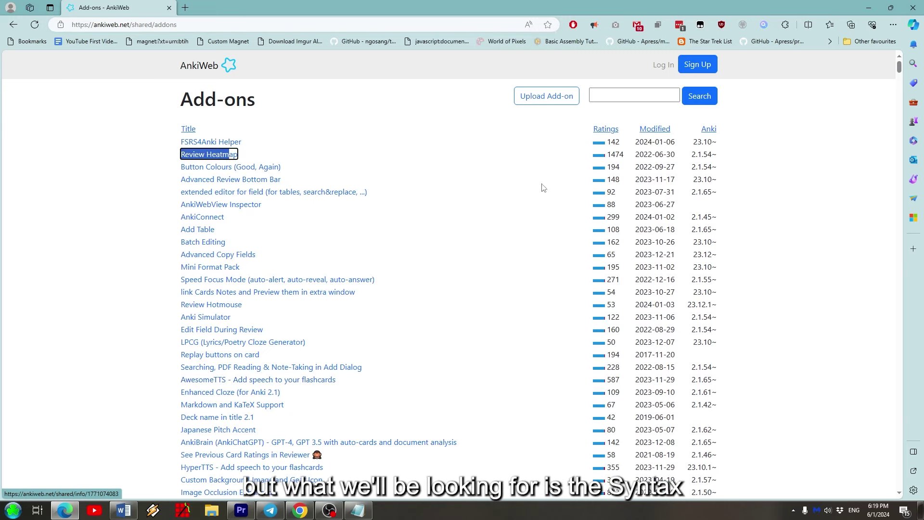
Search the add-ons catalogue for 'syntax'.
left_click(663, 93)
type("synt")
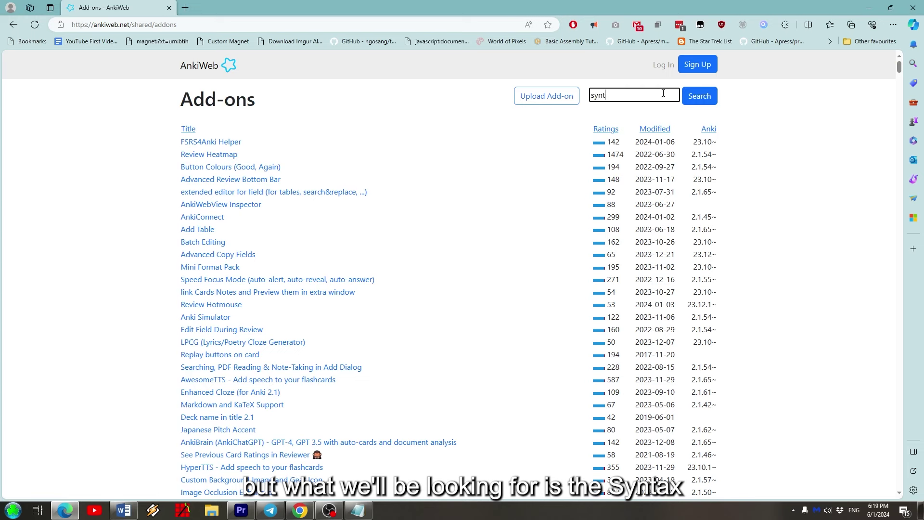
type("ax")
key("Return")
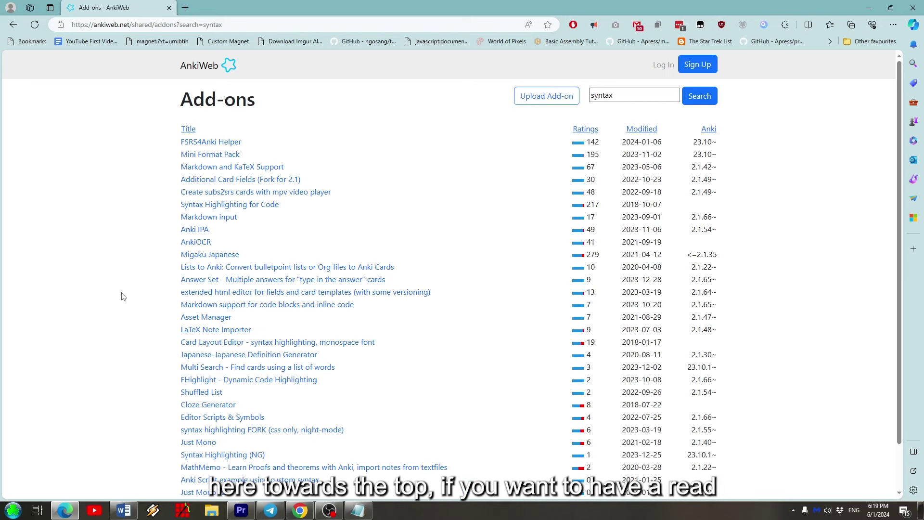
left_click(249, 204)
scroll(124, 208, "down", 10)
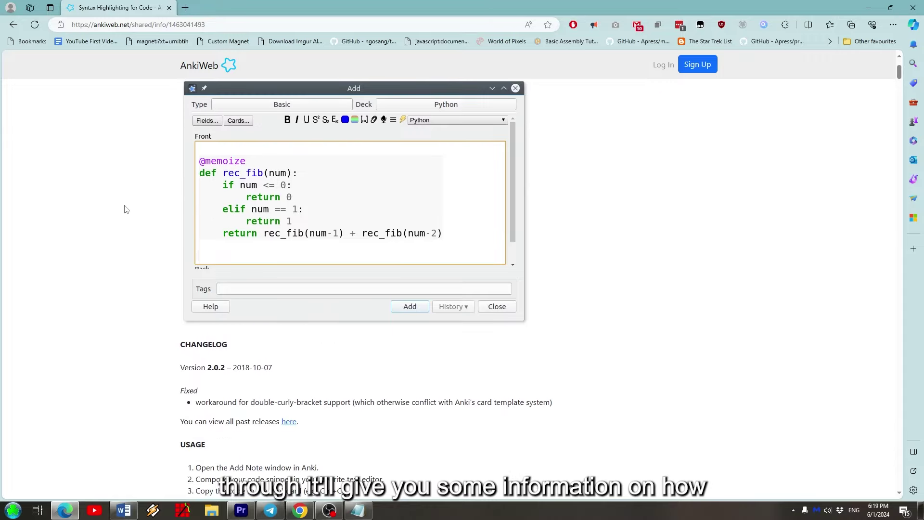
scroll(124, 208, "down", 15)
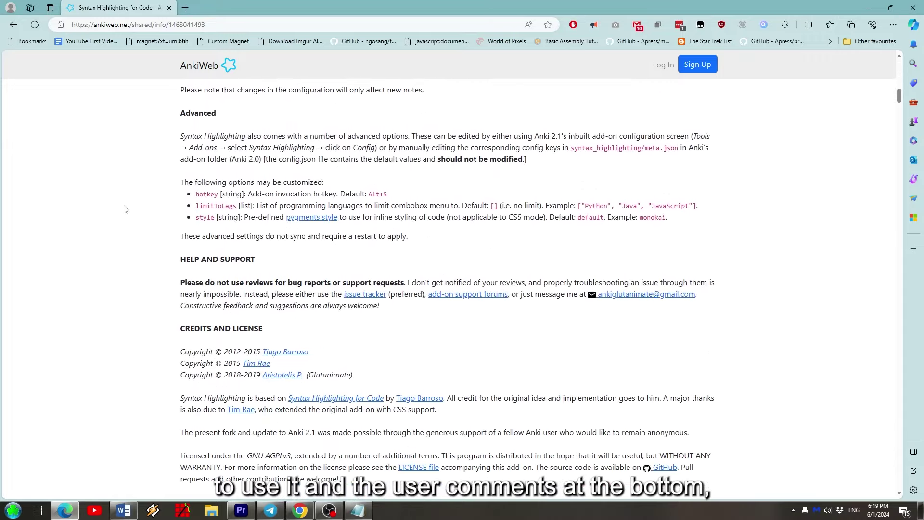
scroll(125, 208, "down", 5)
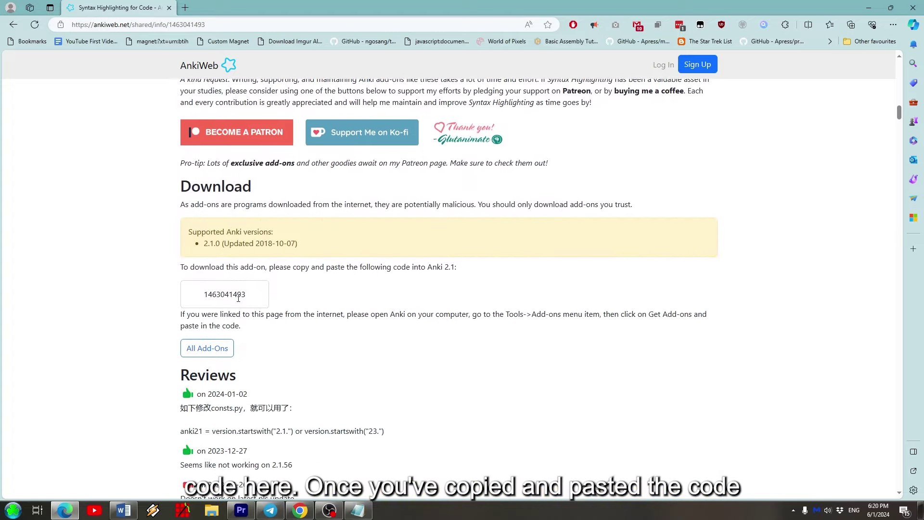
double_click(236, 298)
Move the Anki window aside and open Tools > Add-ons > Get Add-ons for the install prompt.
left_click_drag(566, 72, 443, 88)
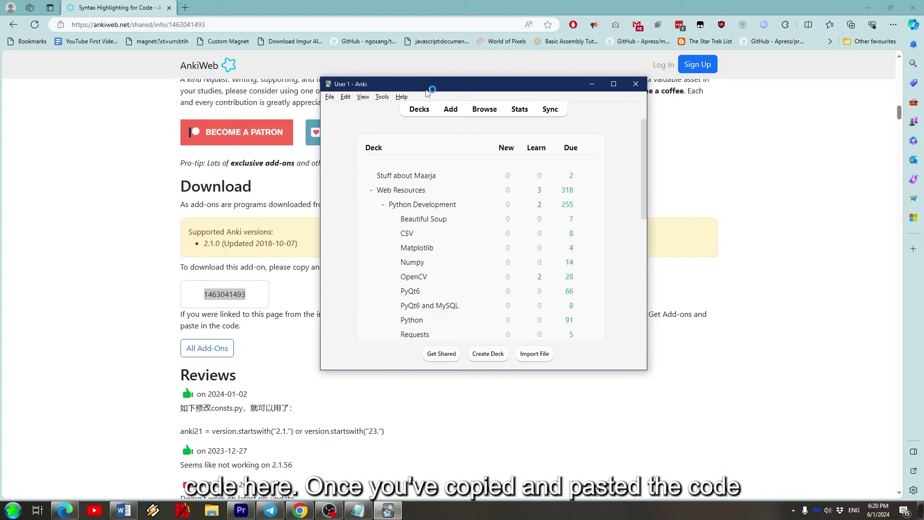
left_click(383, 97)
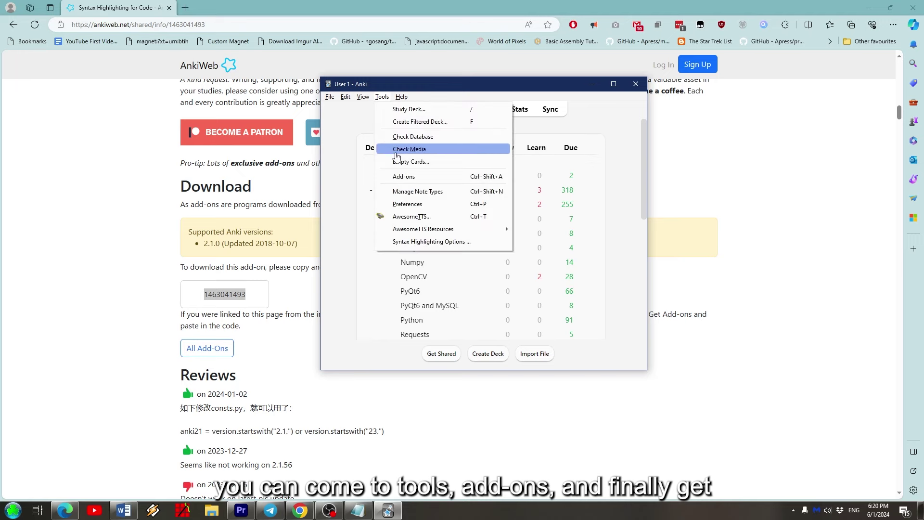
left_click(392, 177)
key("Return")
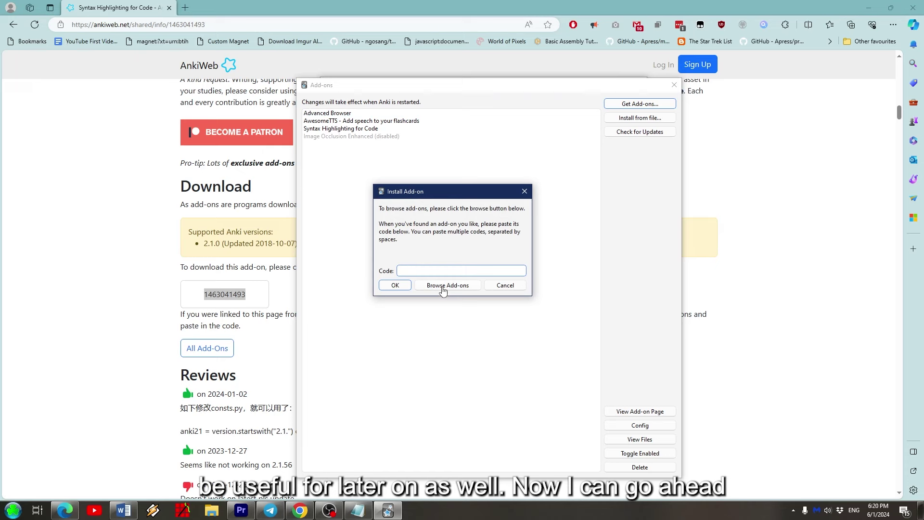
Dismiss the add-on windows, then create a deck named 'Sample Deck' and open it.
left_click(505, 285)
left_click(674, 85)
left_click(488, 354)
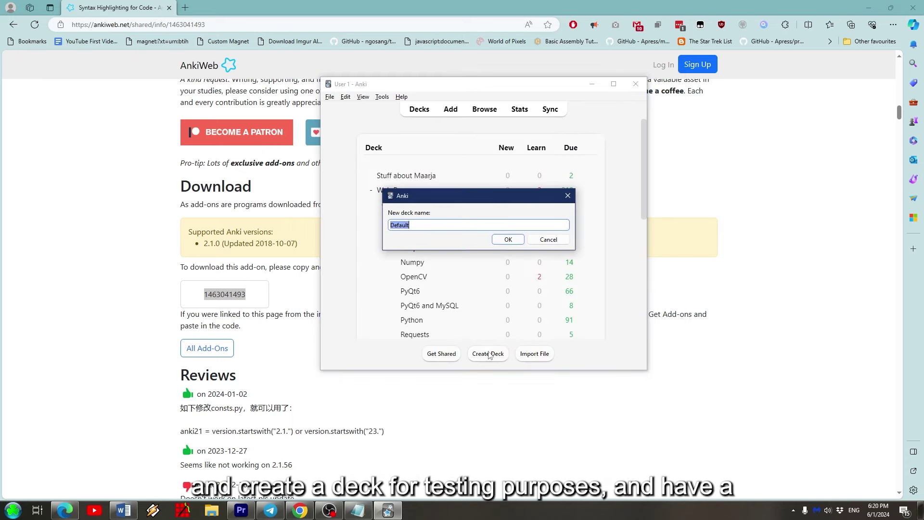
type("Sample Deck")
key("Return")
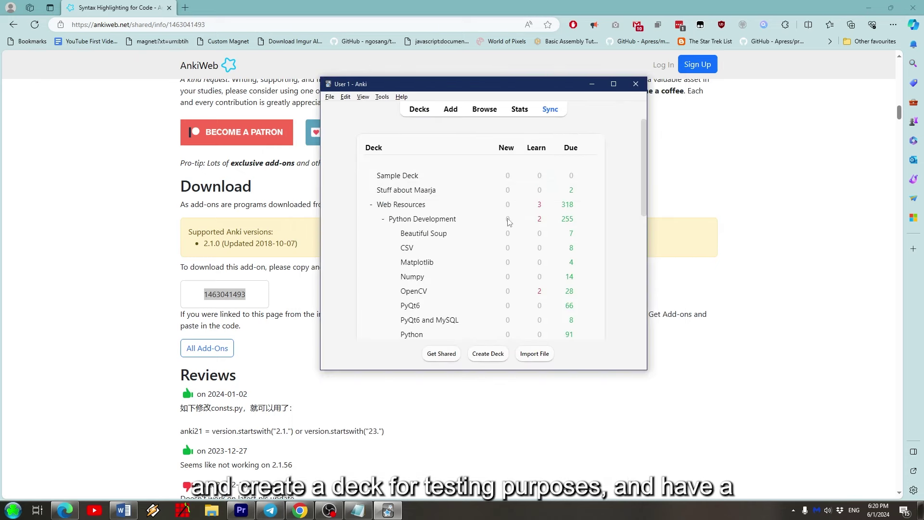
left_click(409, 179)
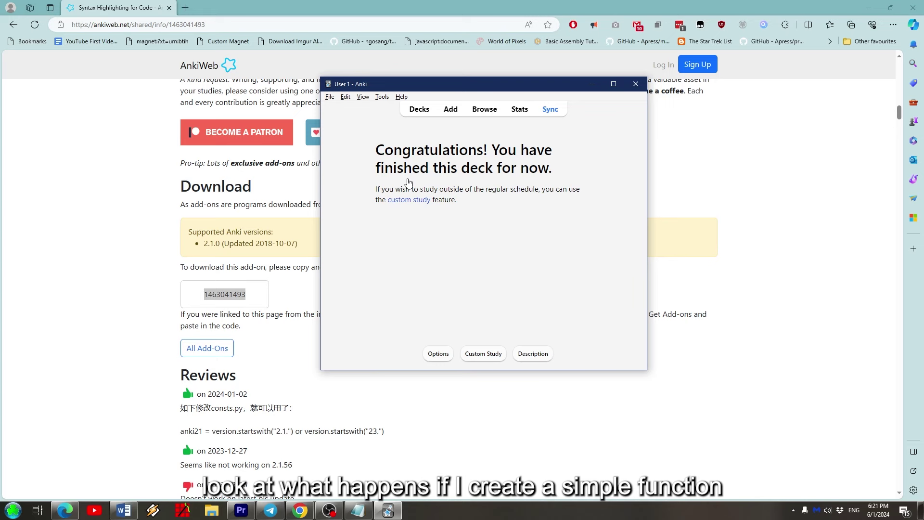
Start a new note with Python as code language and the simple-function Return question in Front.
left_click(451, 109)
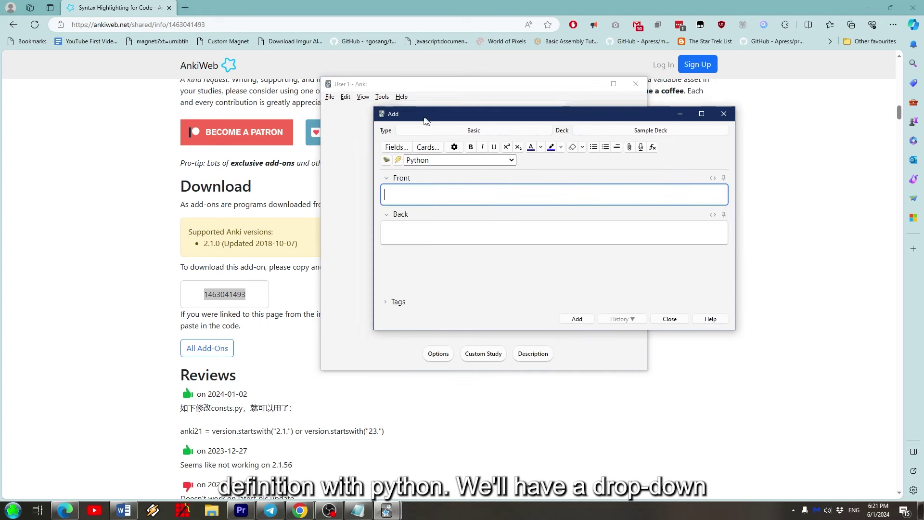
left_click_drag(426, 120, 327, 113)
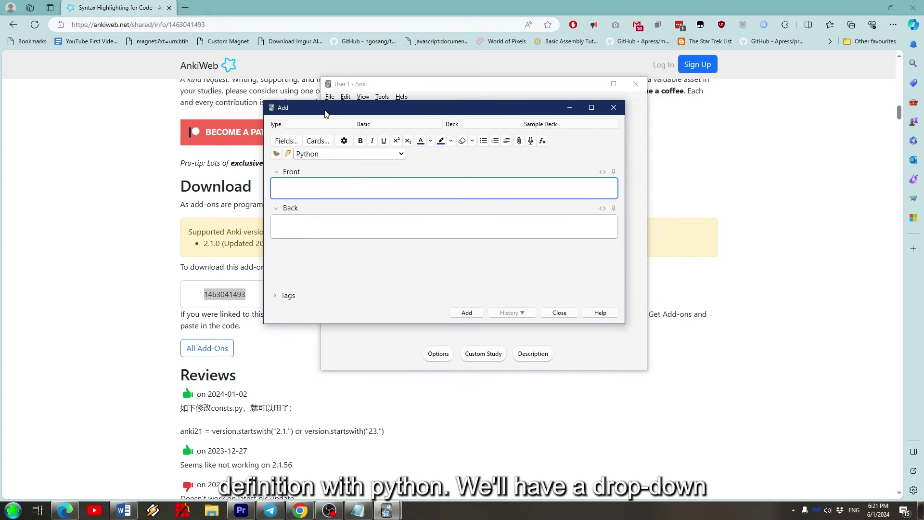
left_click(339, 154)
left_click(317, 166)
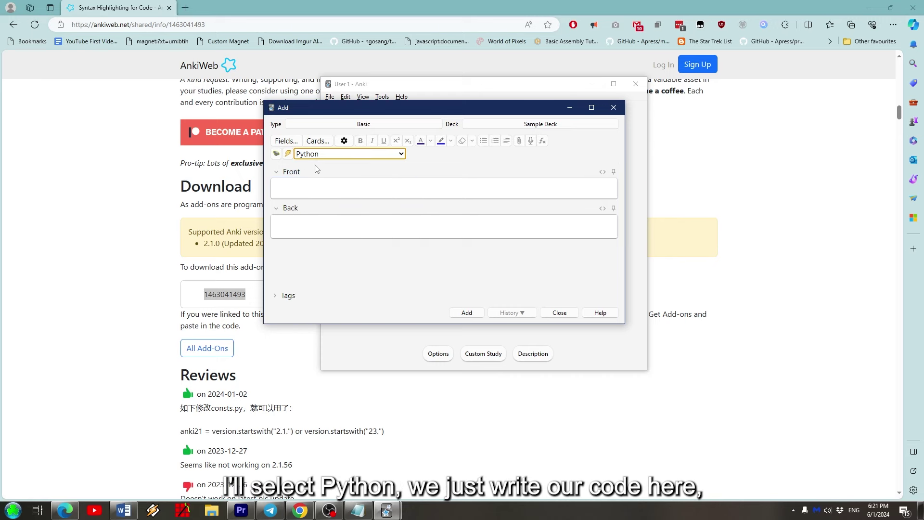
left_click(322, 183)
type("How do you create a simple function with a Return statement?")
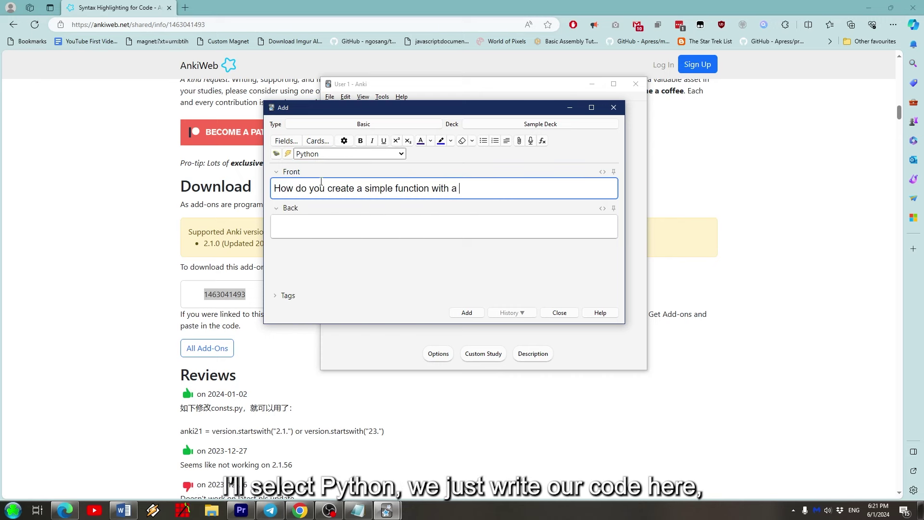
Enter 'def simpleFunction(x, y):' / 'return x+y' in Back and apply Python syntax highlighting.
key("Tab")
type("def simpleFunction")
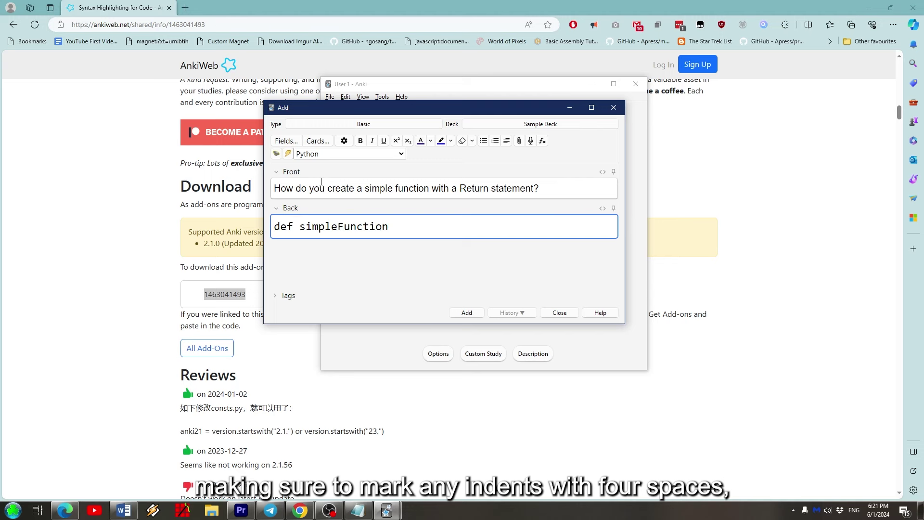
type("(x, y):")
key("Return")
type("return x+y")
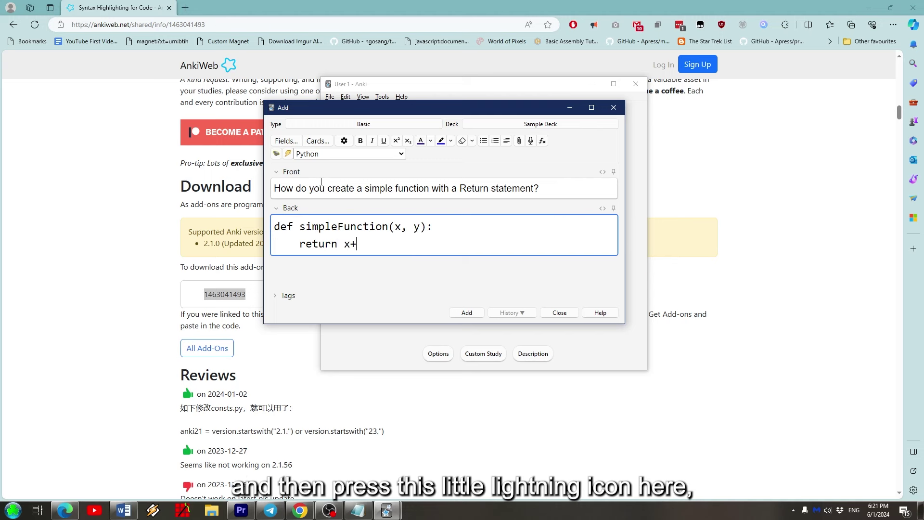
key("ctrl+a")
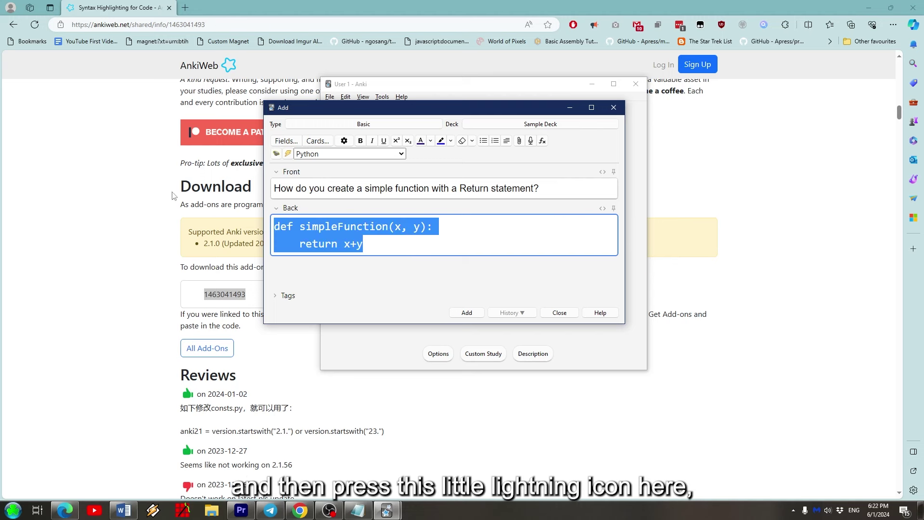
left_click(288, 154)
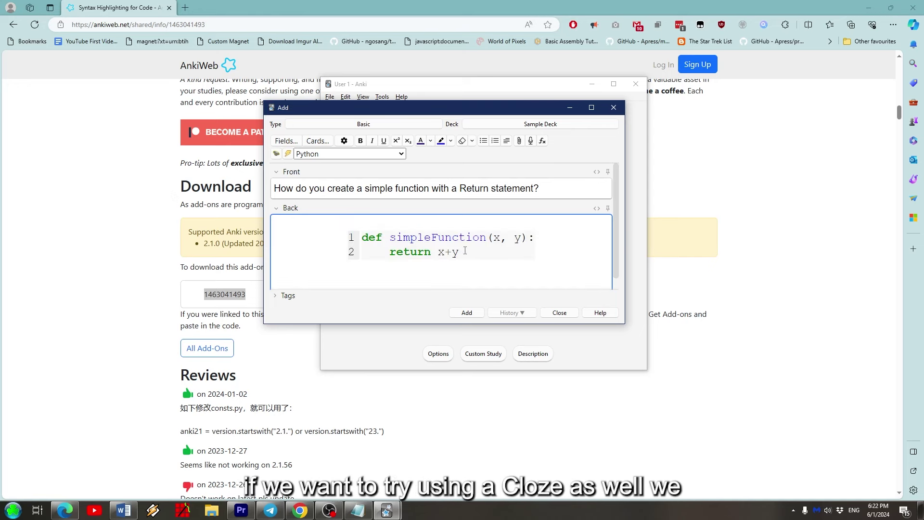
key("ctrl+a")
Clear the code from Back and the question from Front.
key("BackSpace")
key("shift+Tab")
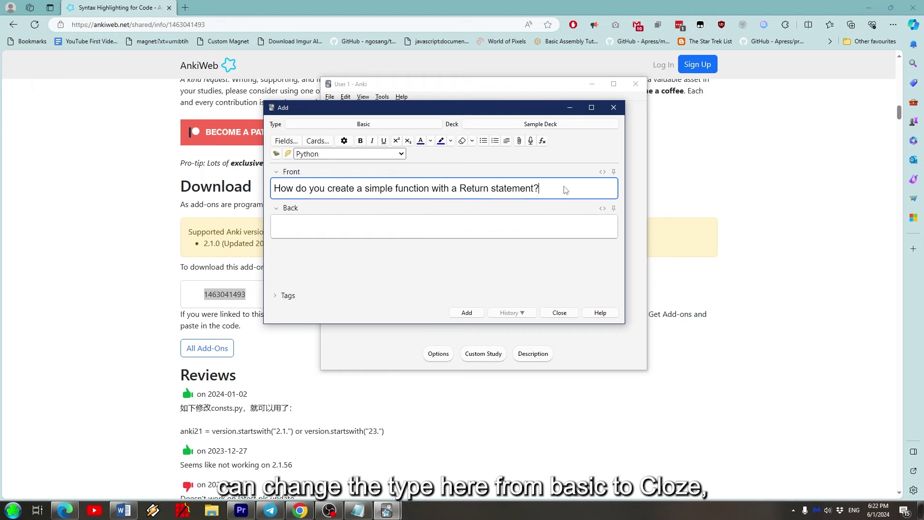
key("ctrl+a")
key("BackSpace")
Switch the note to the Cloze type, hide 'return' as c1, and add it to Sample Deck.
left_click(398, 124)
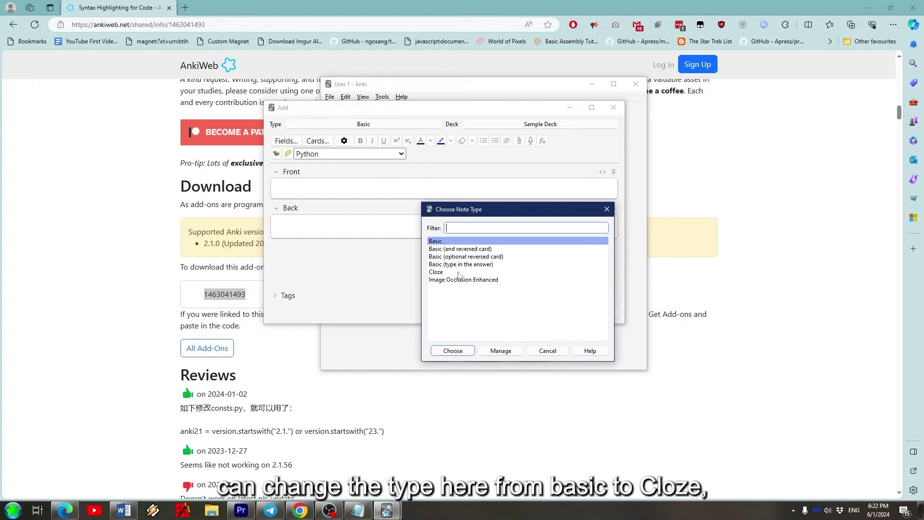
left_click(457, 272)
left_click(452, 350)
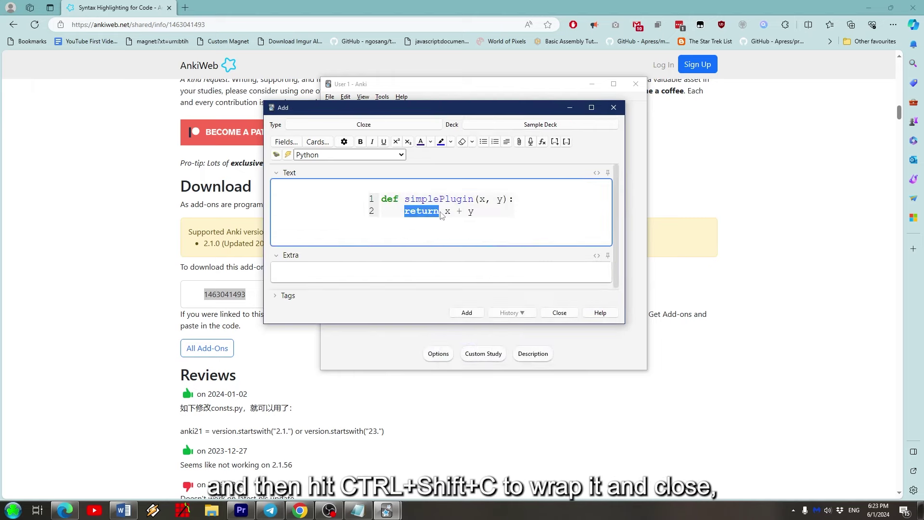
key("ctrl+shift+c")
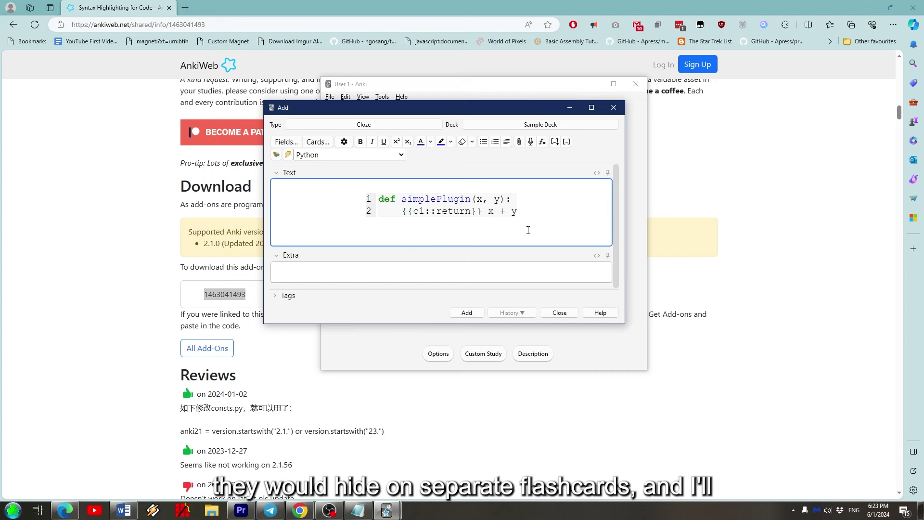
left_click(472, 313)
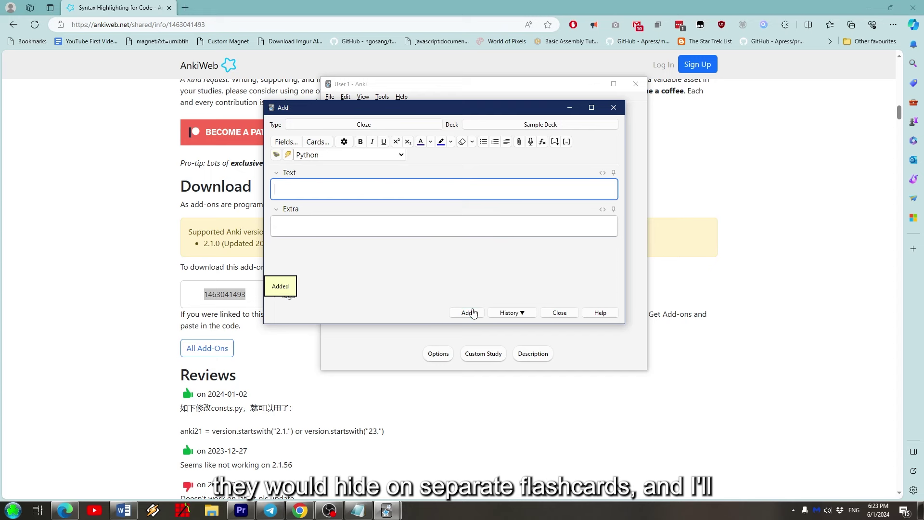
Study Sample Deck, revealing the cloze answer and grading the card Good twice.
left_click(554, 313)
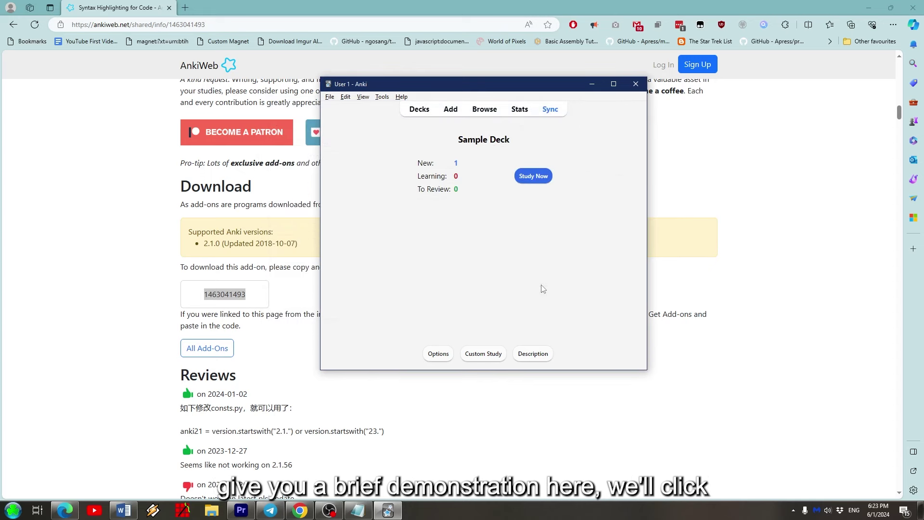
left_click(535, 176)
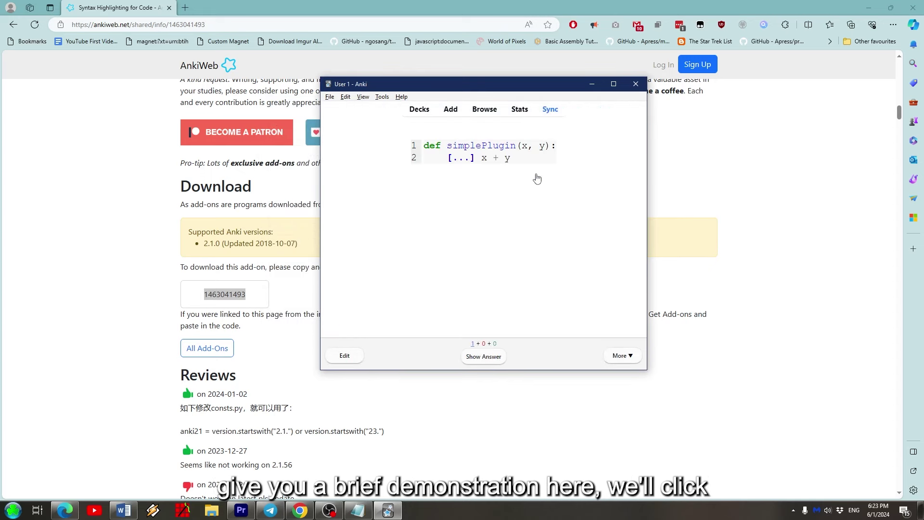
left_click(482, 356)
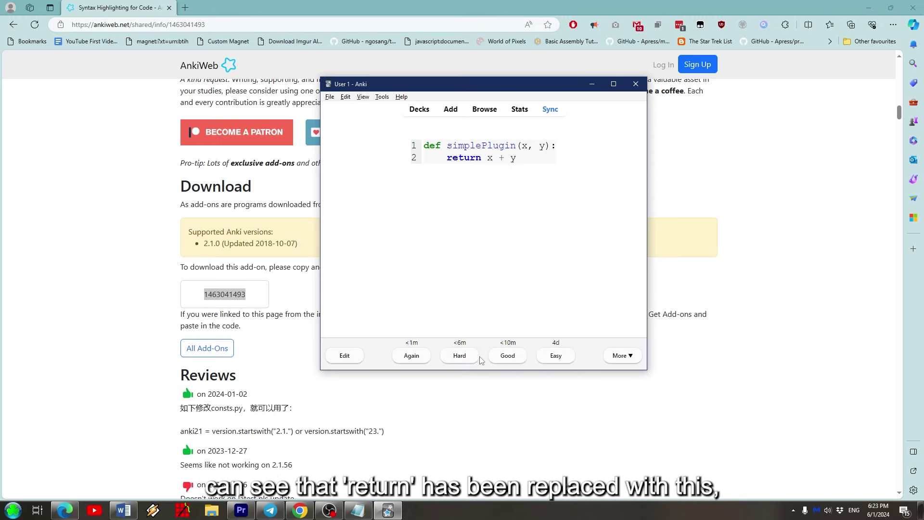
left_click(498, 358)
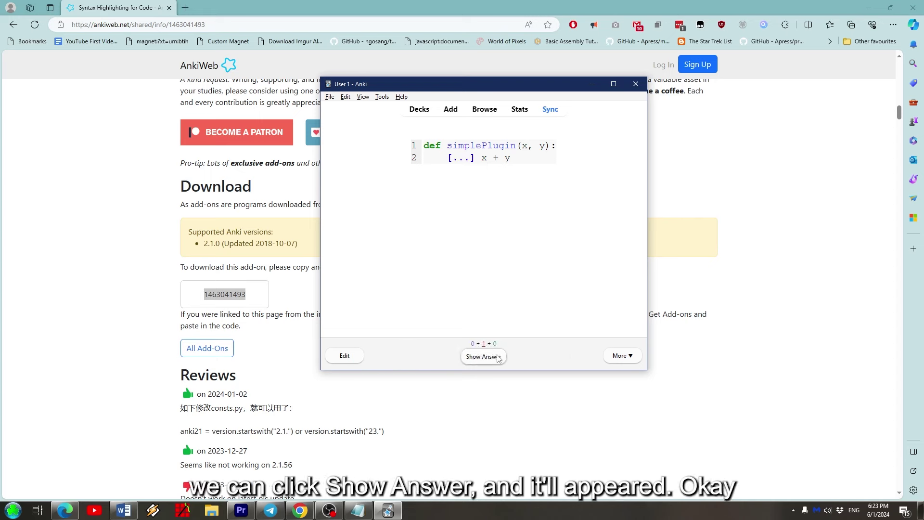
left_click(495, 357)
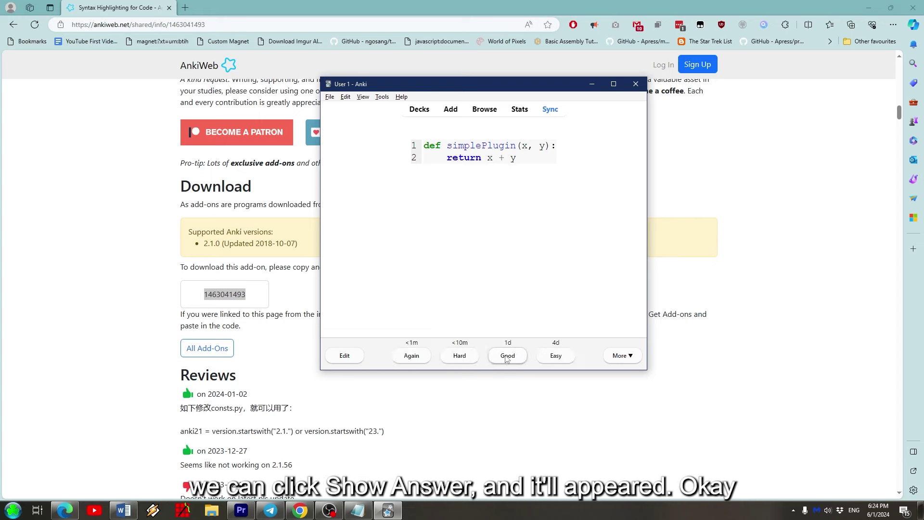
left_click(507, 357)
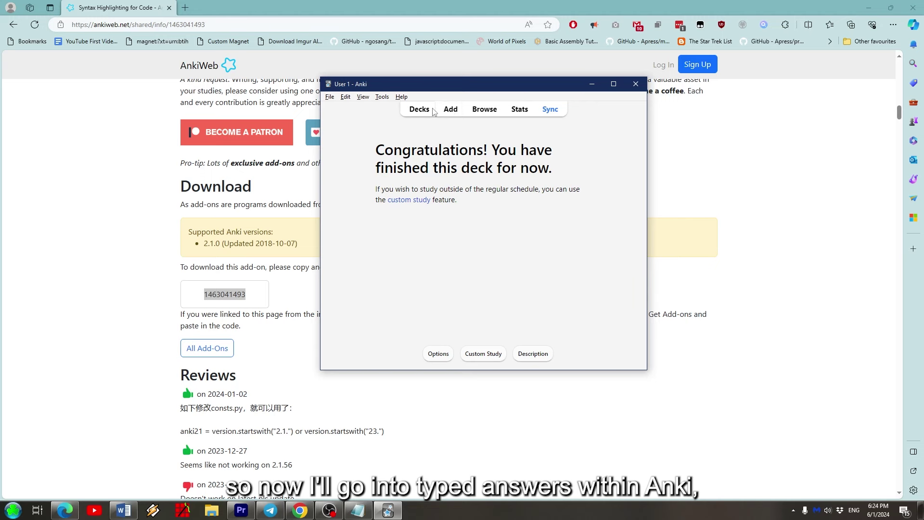
left_click(432, 109)
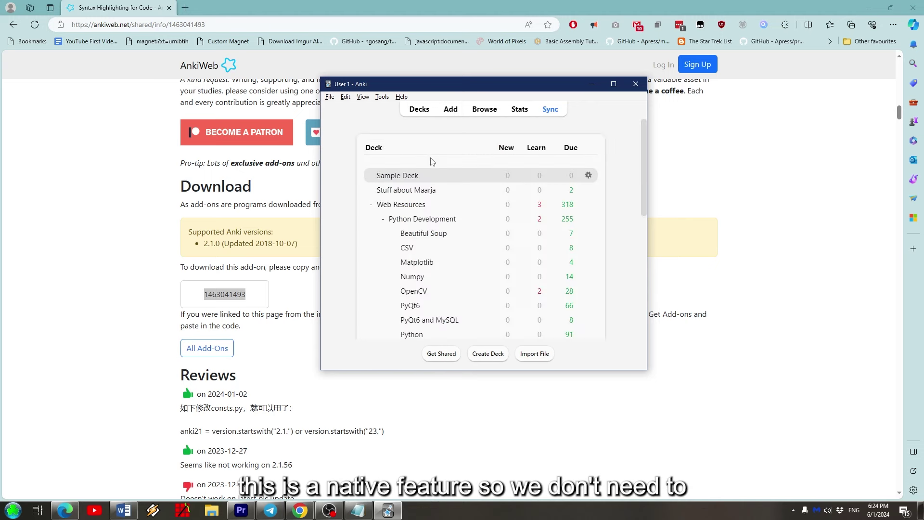
left_click(408, 176)
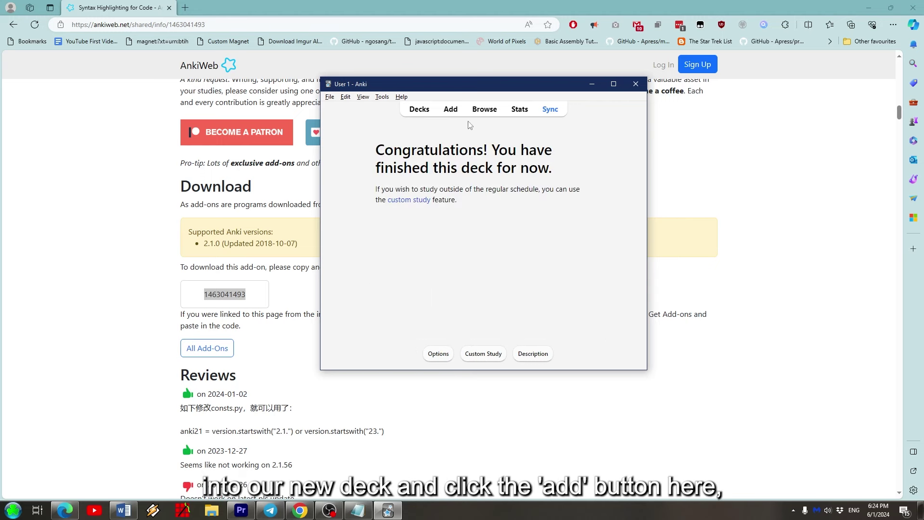
Start a new note using the Basic note type.
left_click(444, 109)
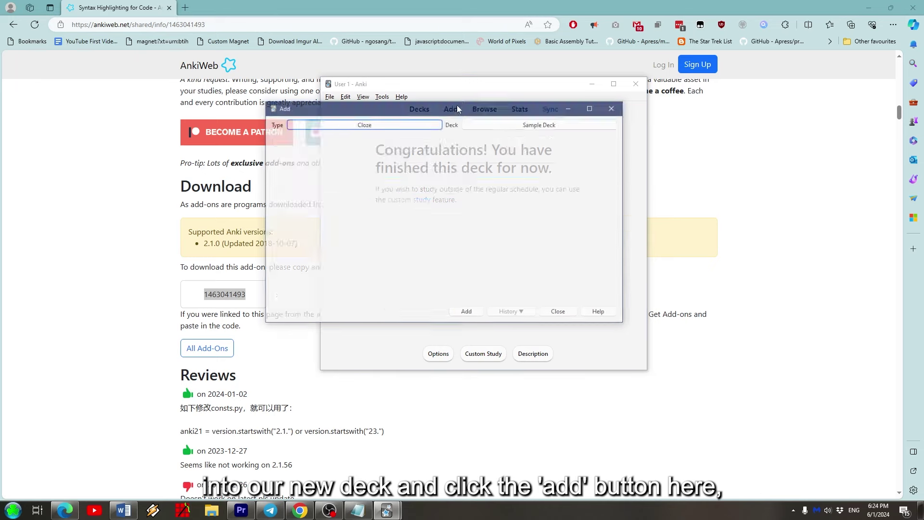
left_click(412, 131)
left_click(451, 242)
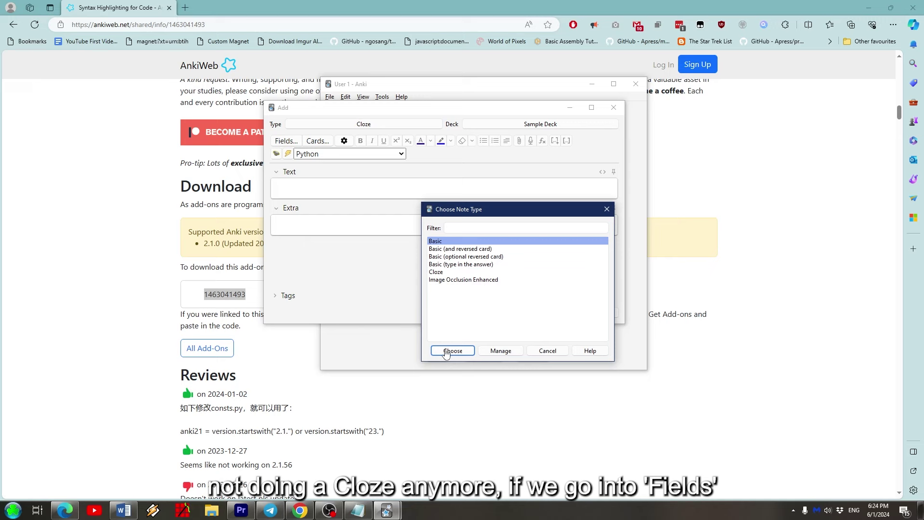
left_click(446, 351)
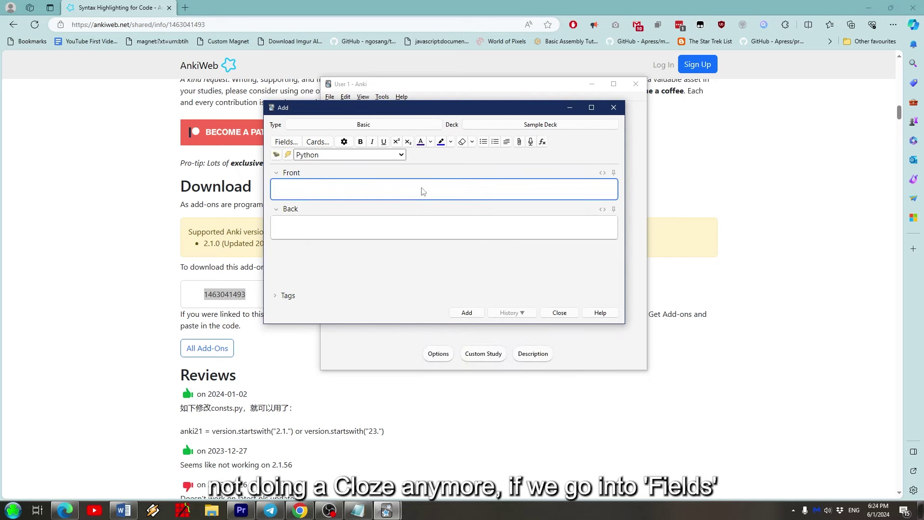
Add an 'Additional Info' field to the Basic note type and save the change.
left_click(286, 142)
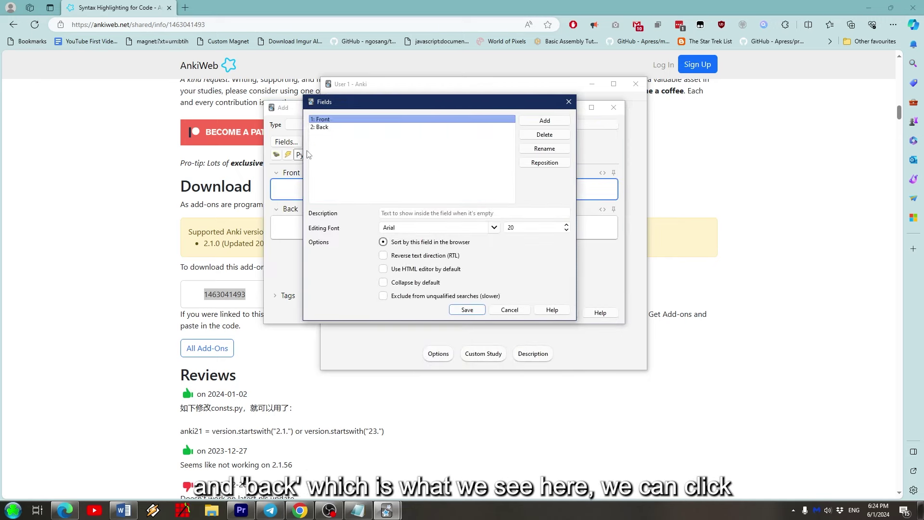
left_click(538, 124)
type("Addi")
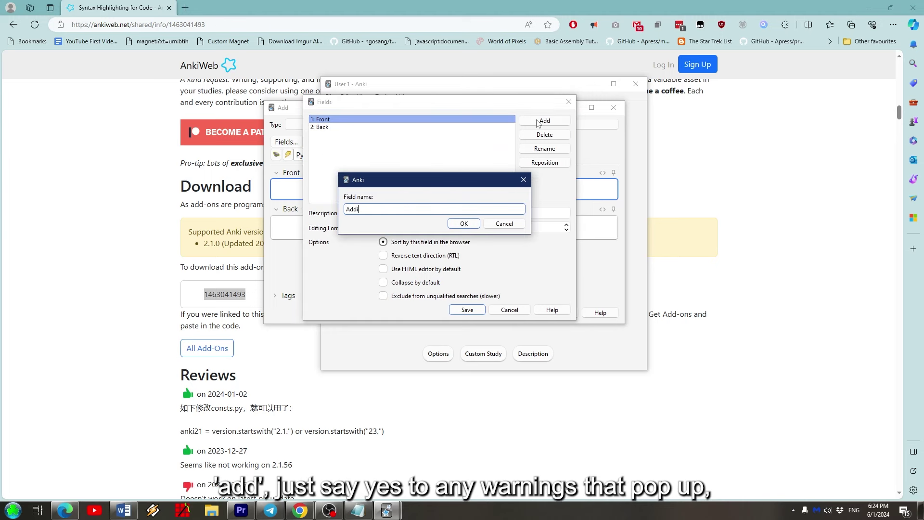
type("tional Info")
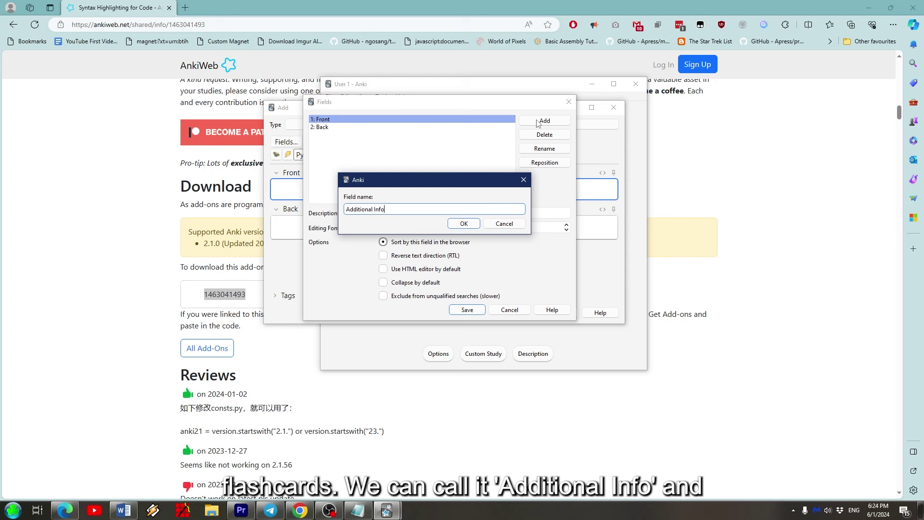
key("Return")
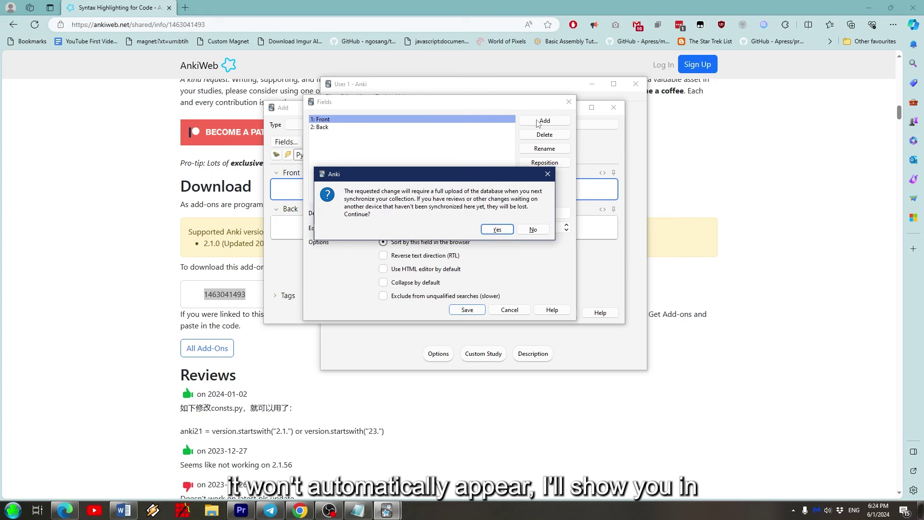
key("Return")
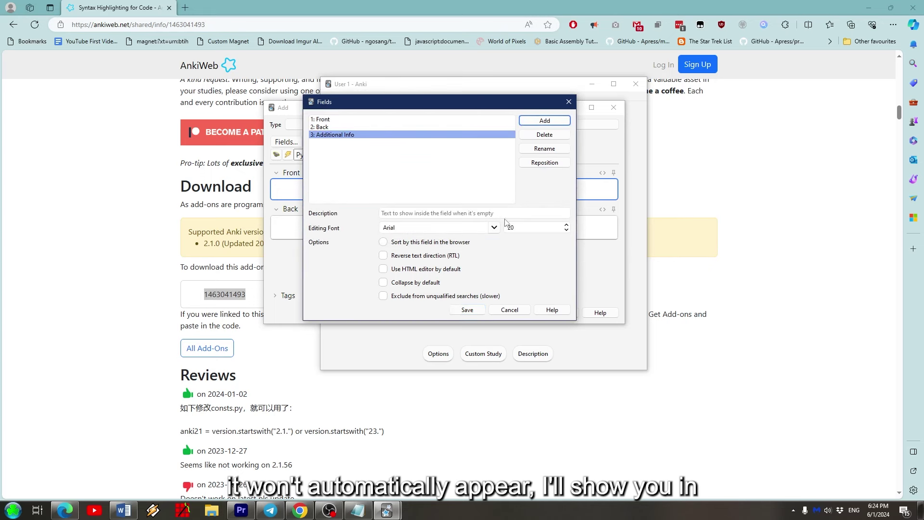
left_click(474, 310)
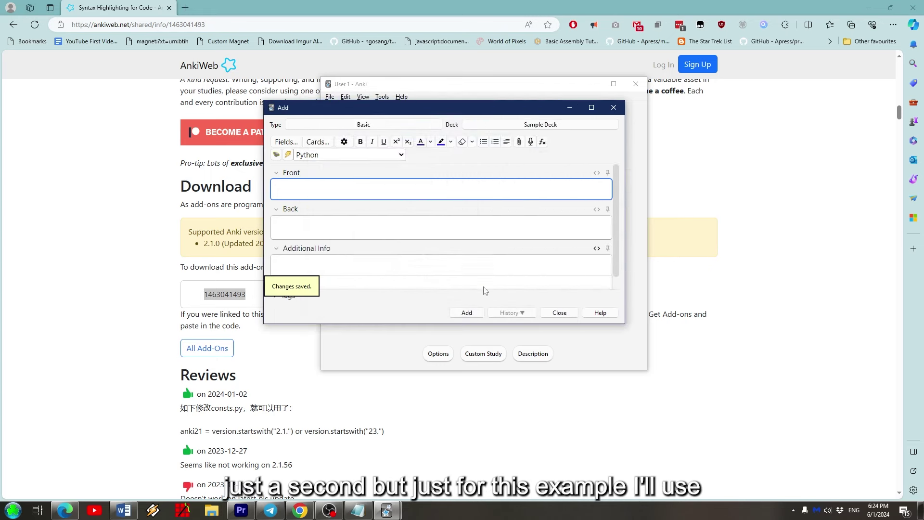
Fill Additional Info with 'Python', Front with 'How do you print text with Python?', Back with print("Hello World").
left_click(470, 264)
type("Python")
left_click(422, 189)
type("H")
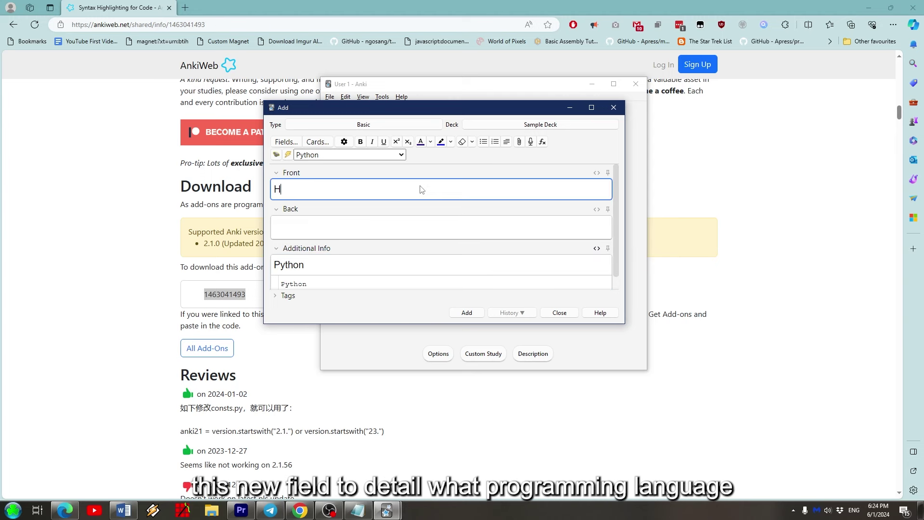
type("ow do you print text with Python?")
key("Tab")
type("print(\"Hello World\")")
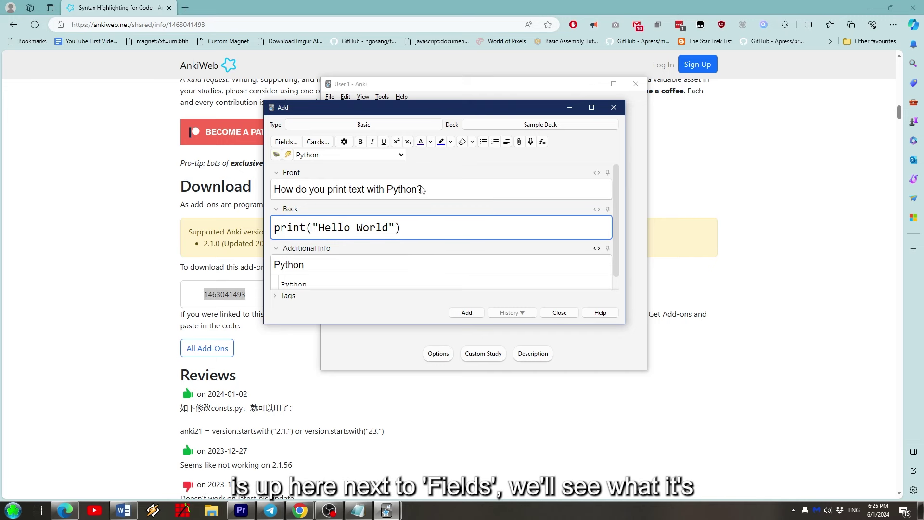
Add a <p>{{Additional Info}}</p> line below {{Front}} in the Basic front template.
left_click(318, 141)
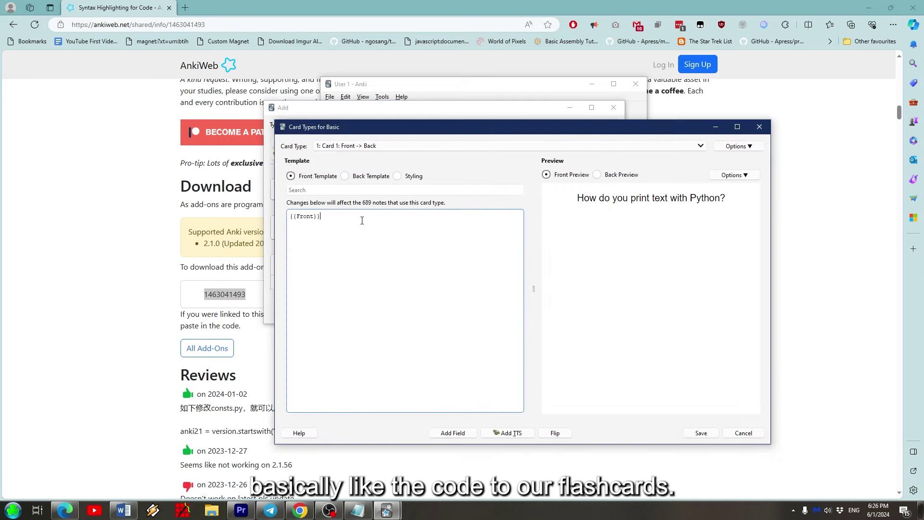
key("Return")
key("Return")
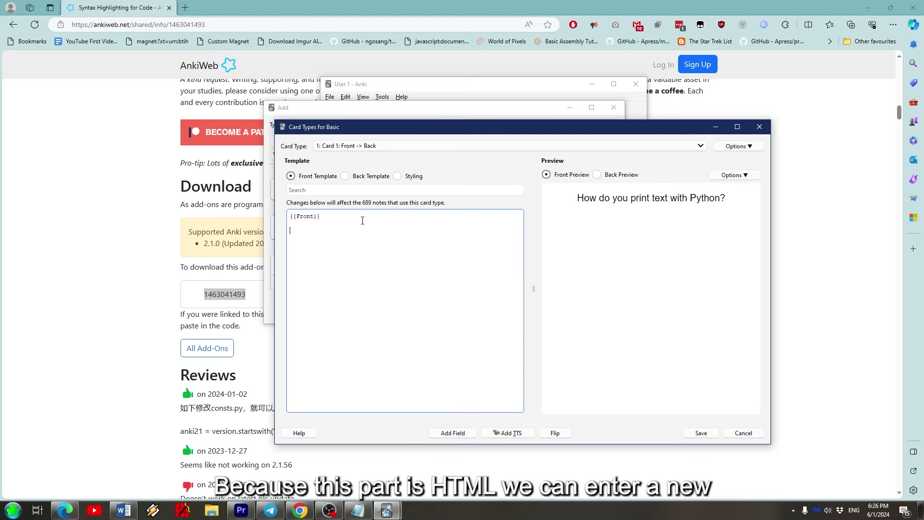
key("BackSpace")
type("{{Add}}")
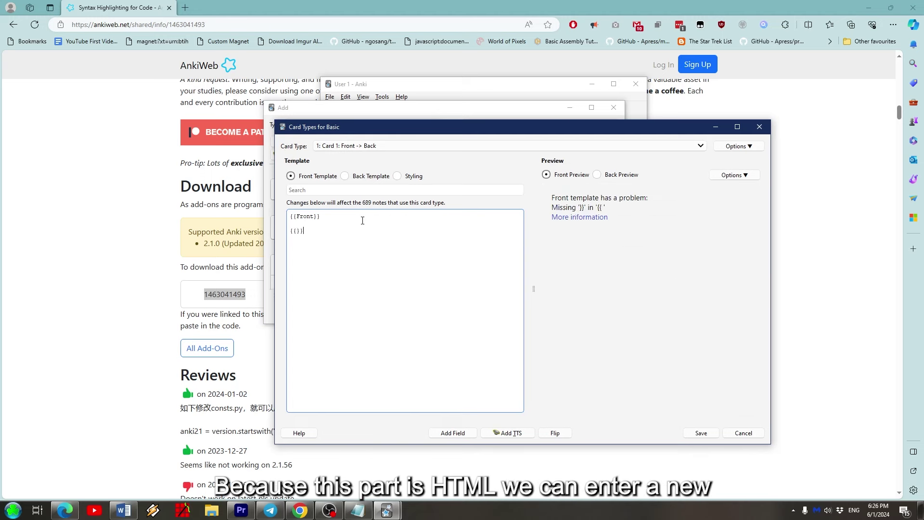
key("Left")
key("Left")
type("Add")
type("itional Info")
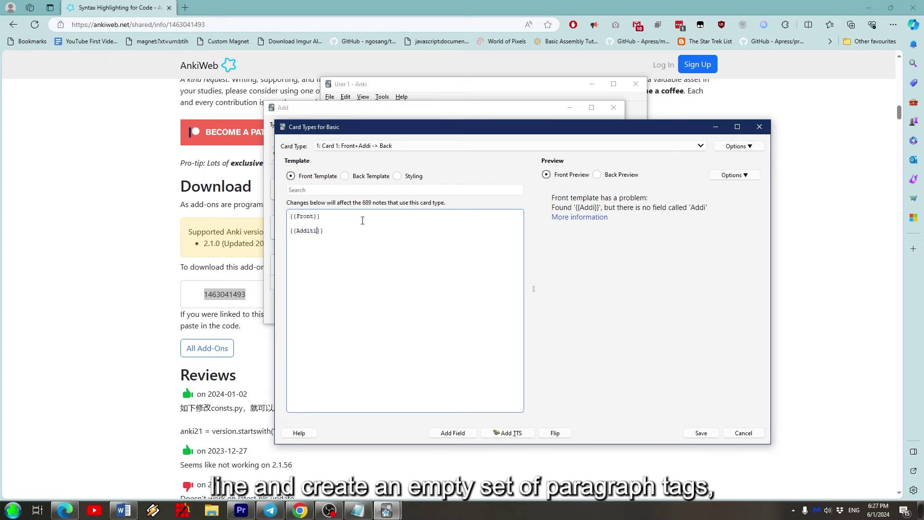
key("Home")
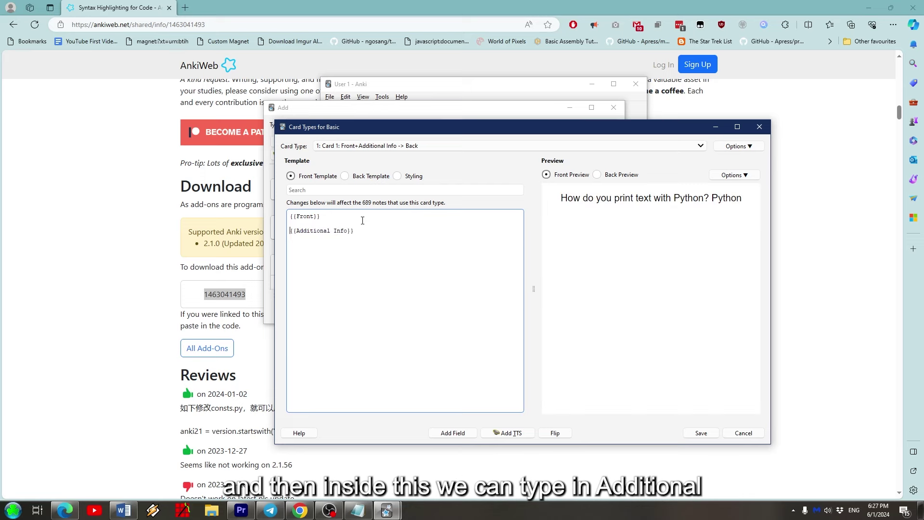
type("<p>")
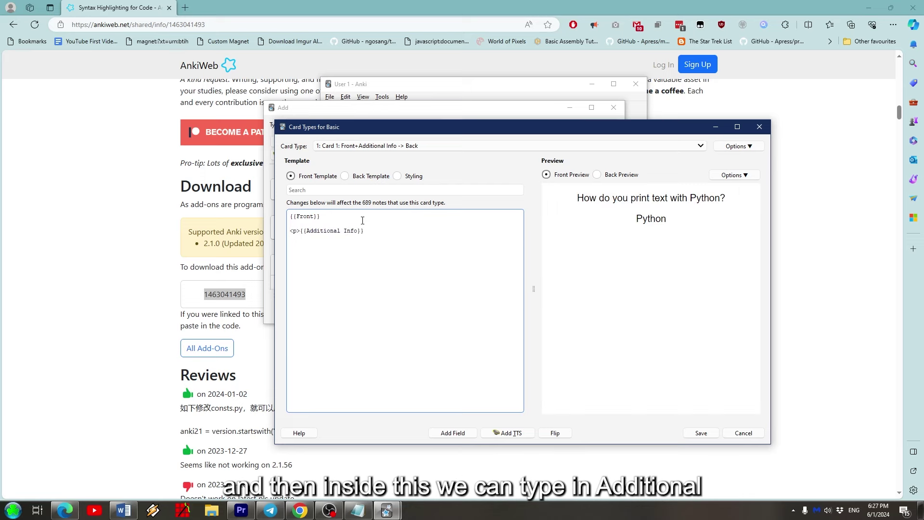
type("</p>")
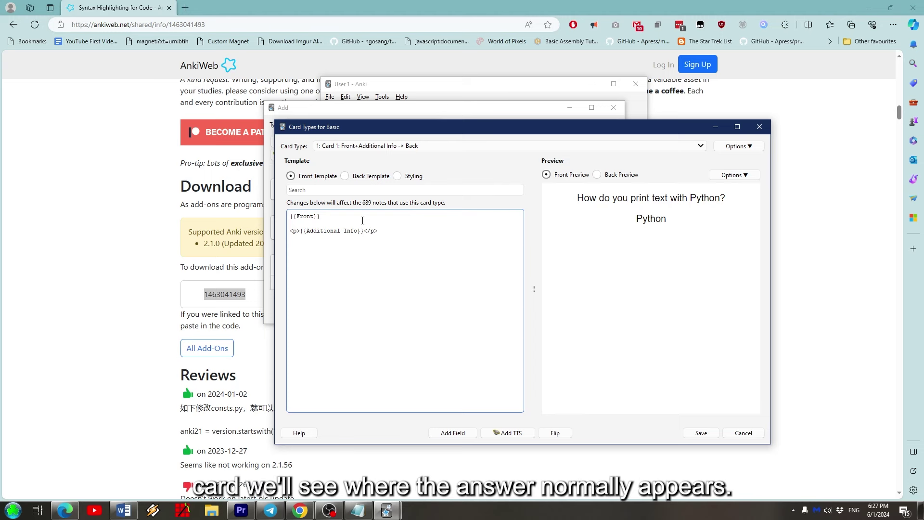
Cut {{Back}} from the back template and paste it into the front template as {{type:Back}}.
left_click(350, 177)
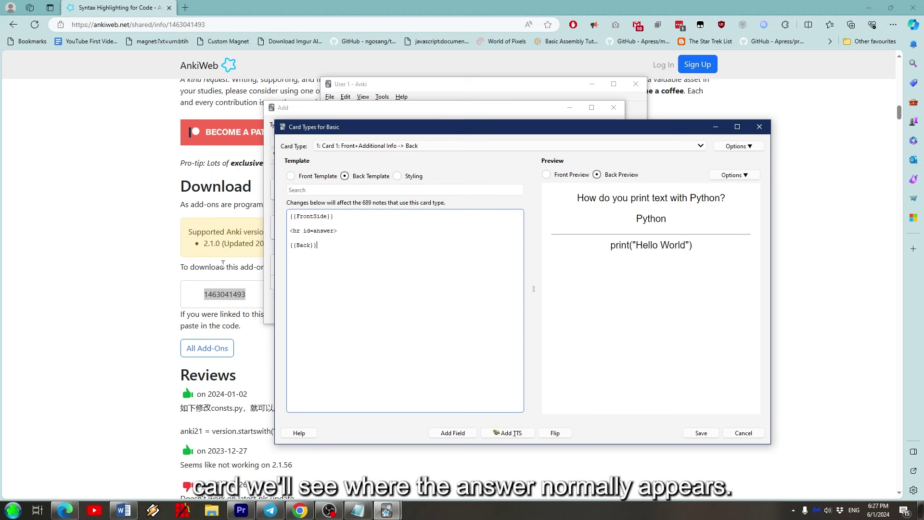
left_click_drag(319, 244, 213, 246)
key("ctrl+x")
left_click(291, 176)
left_click(412, 265)
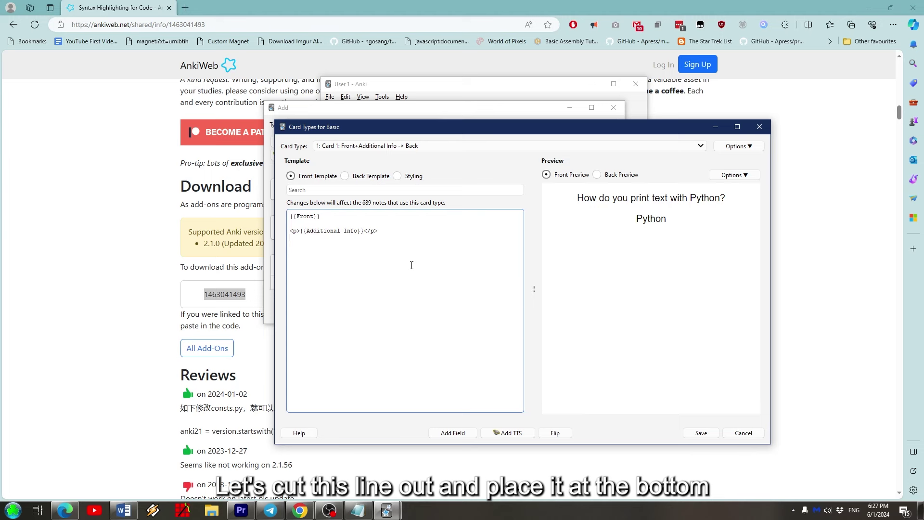
key("ctrl+v")
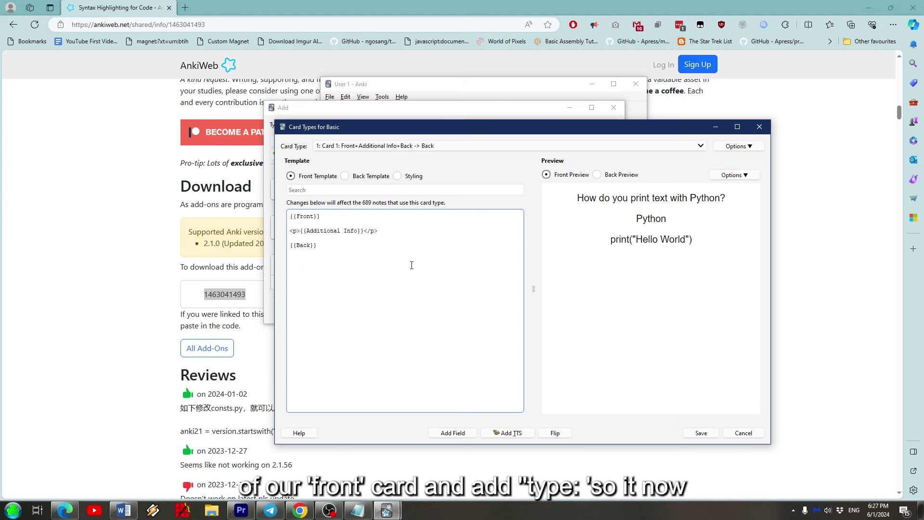
key("Left")
key("Left")
key("Left")
key("Left")
key("Left")
key("Left")
type("type:")
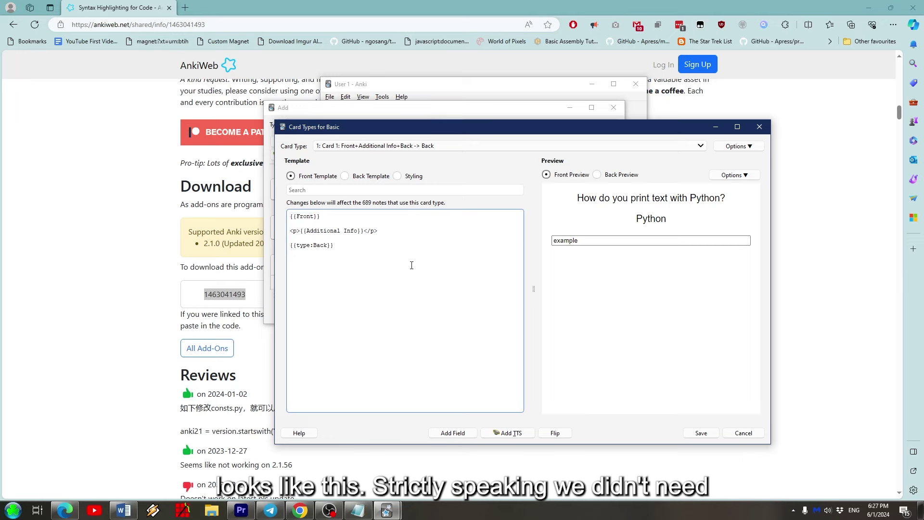
Set paragraph text to font-size 0.8em in Styling and save the card type.
left_click(419, 179)
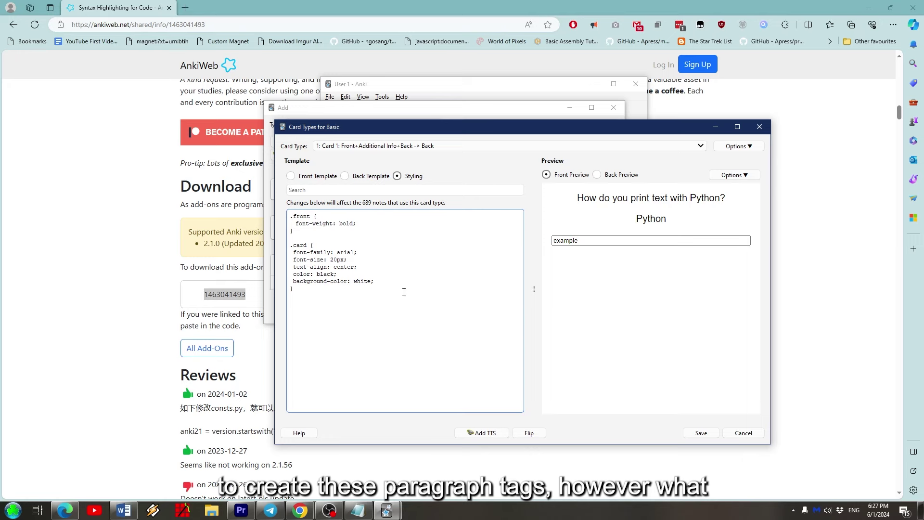
type("{")
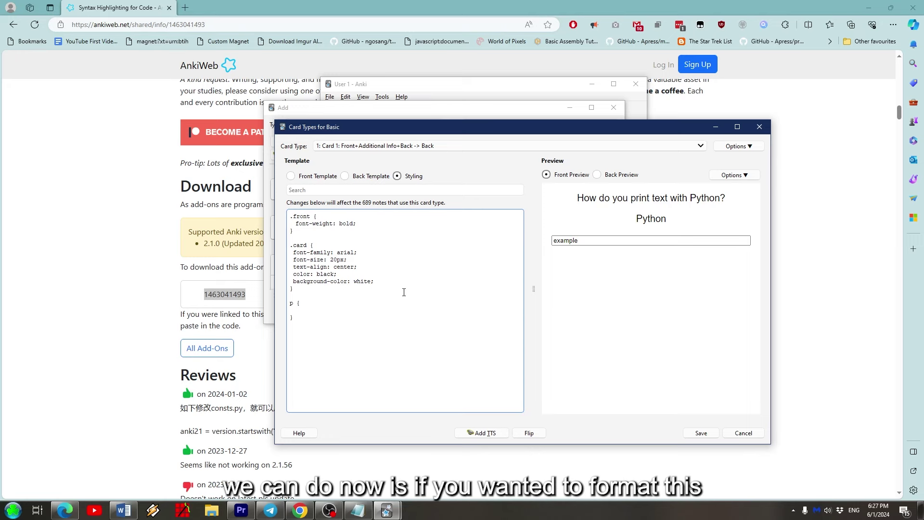
type(" font-si")
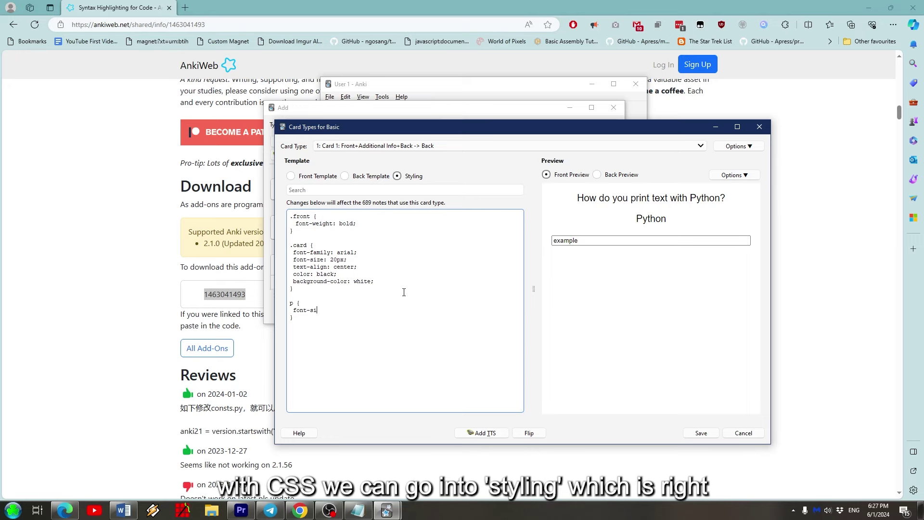
type("ze: 0.78em")
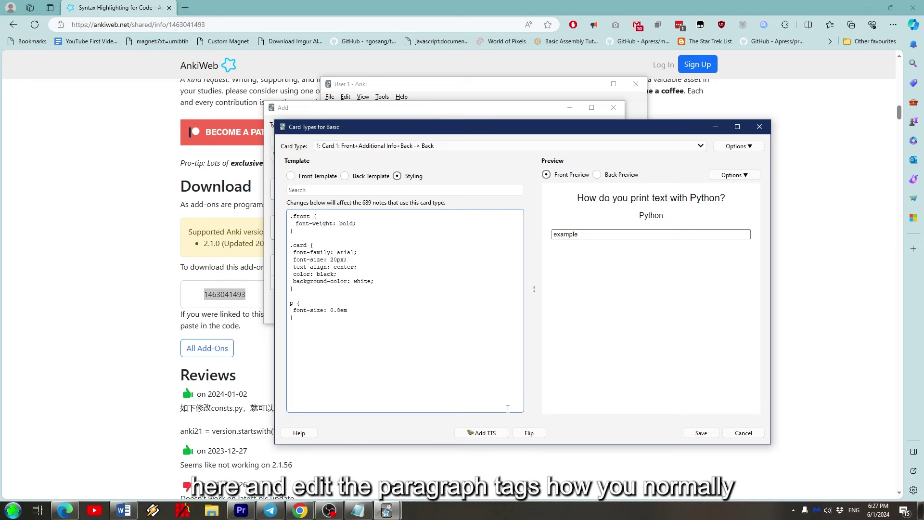
left_click(700, 434)
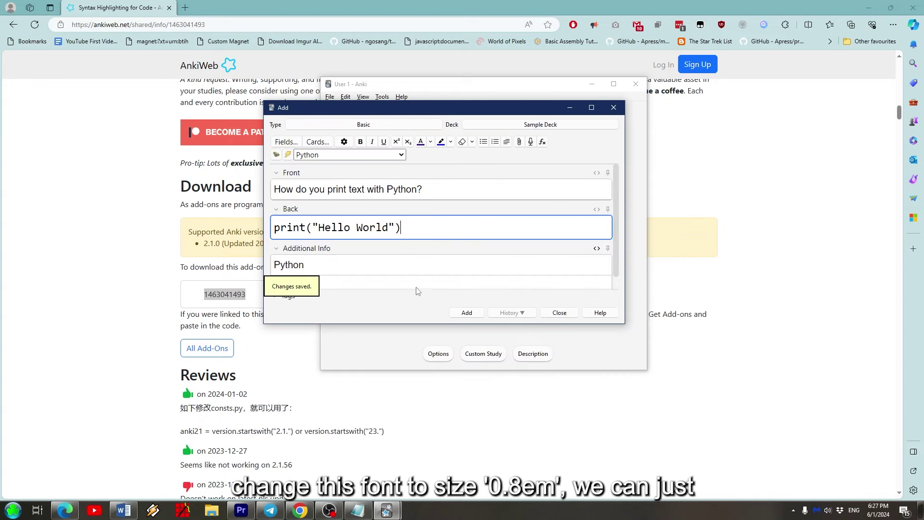
Add the print card, study it by typing print("Hello World"), check the comparison, and open it for editing.
left_click(467, 313)
left_click(560, 313)
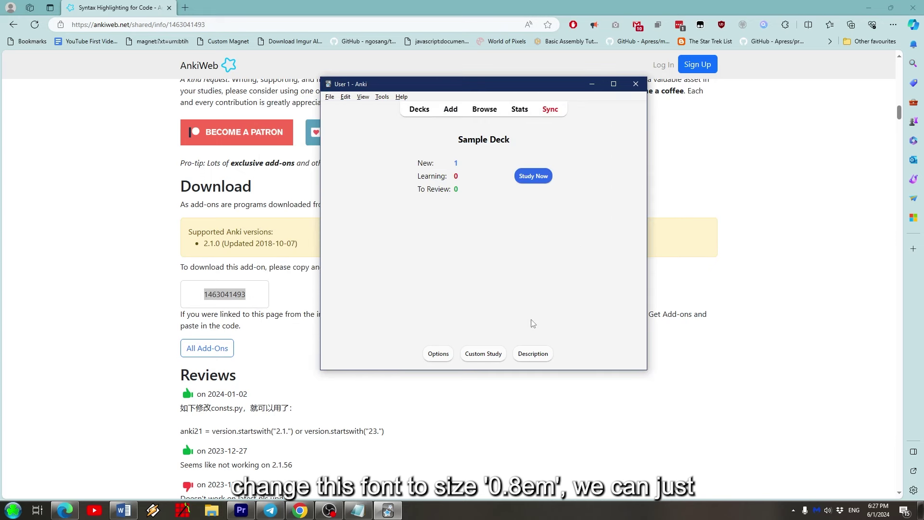
left_click(533, 175)
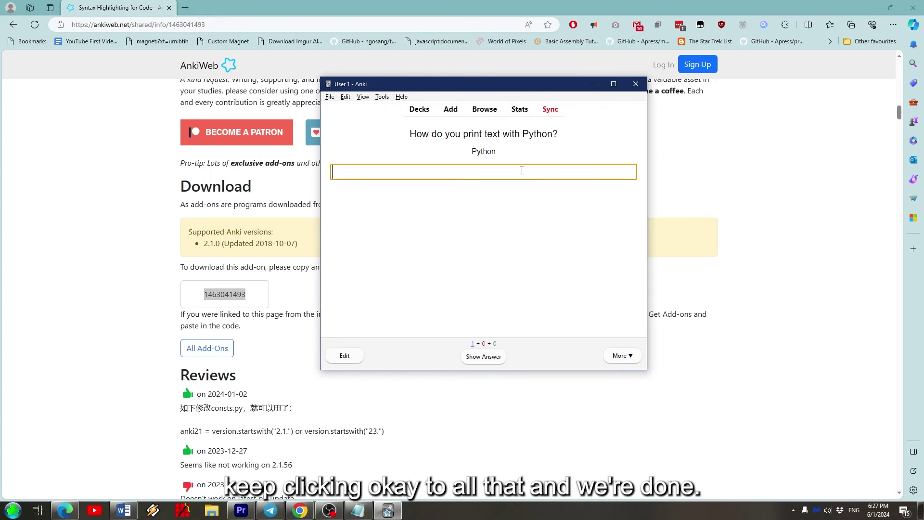
type("print")
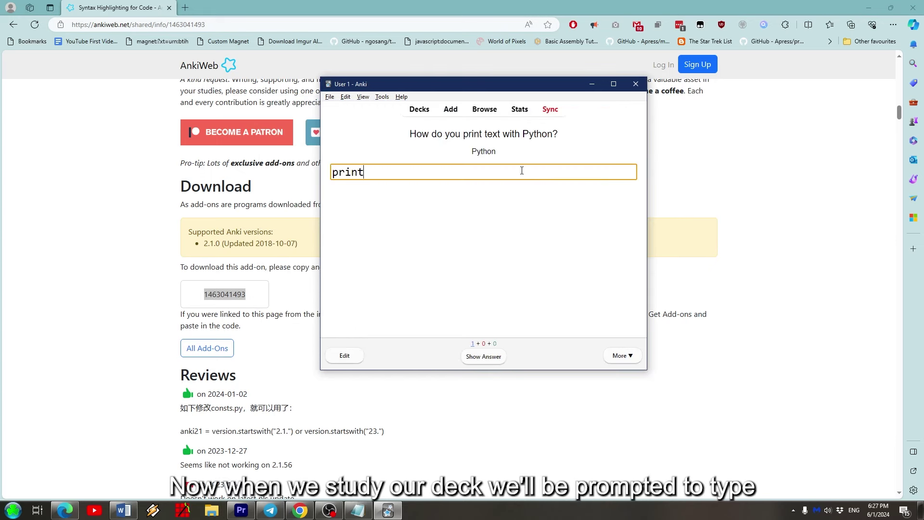
type("(\"Hello World\")")
left_click(496, 359)
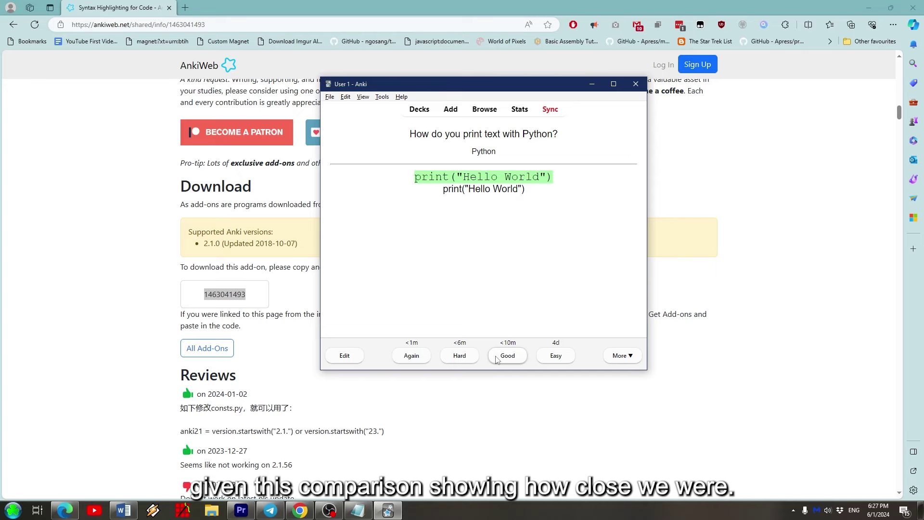
left_click(342, 355)
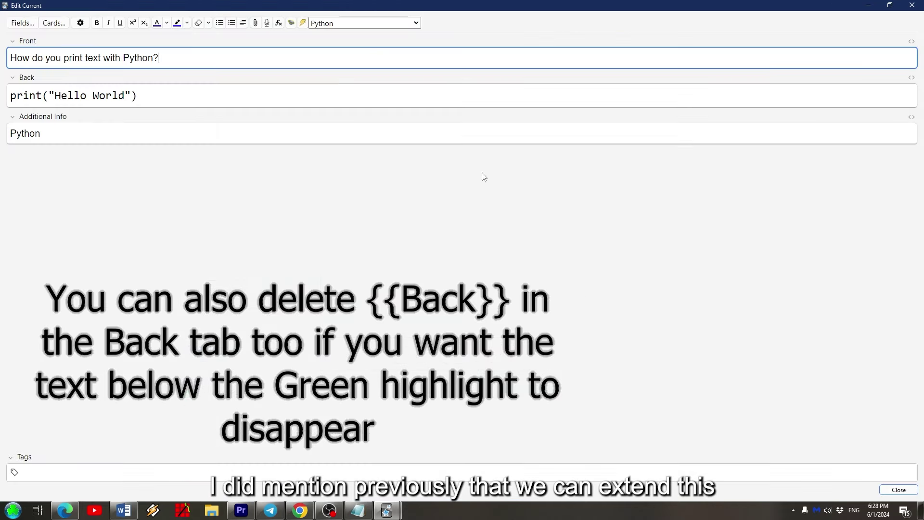
Delete the {{Back}} line from the back template, save, and return to the review screen.
left_click(54, 23)
left_click(378, 177)
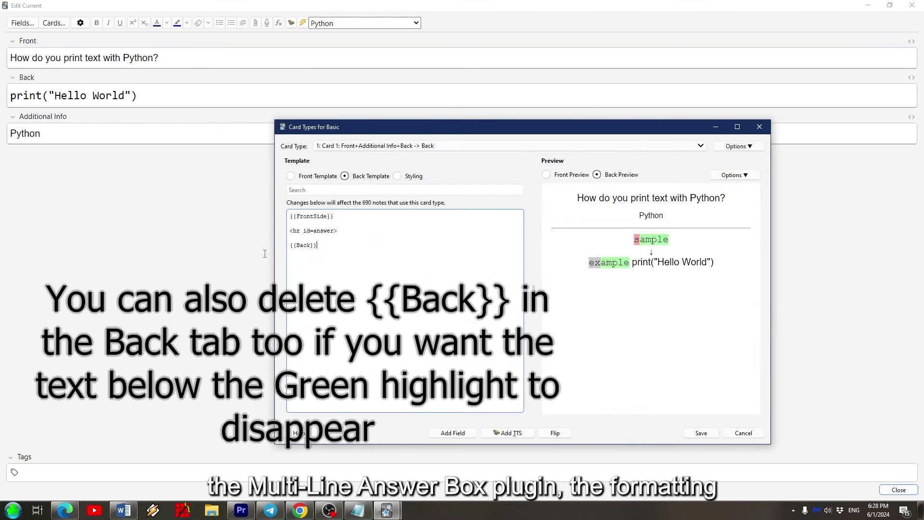
key("shift+Home")
key("BackSpace")
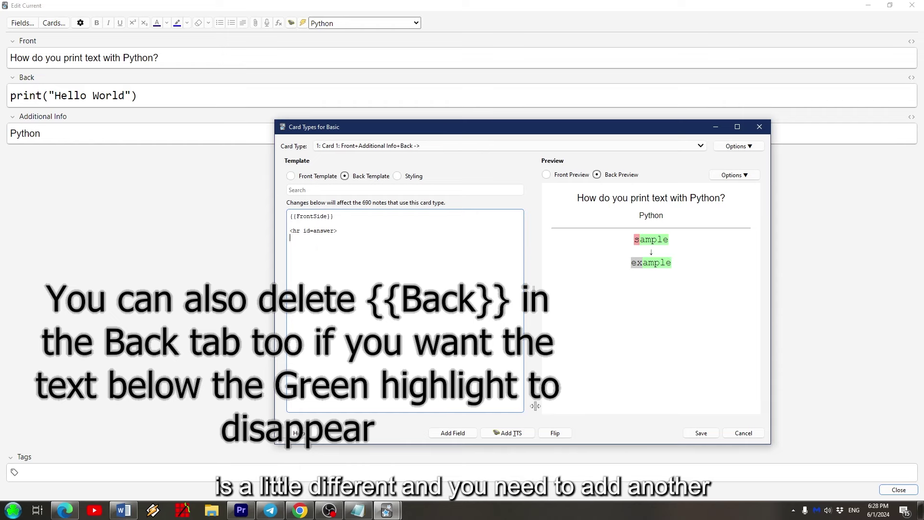
left_click(701, 432)
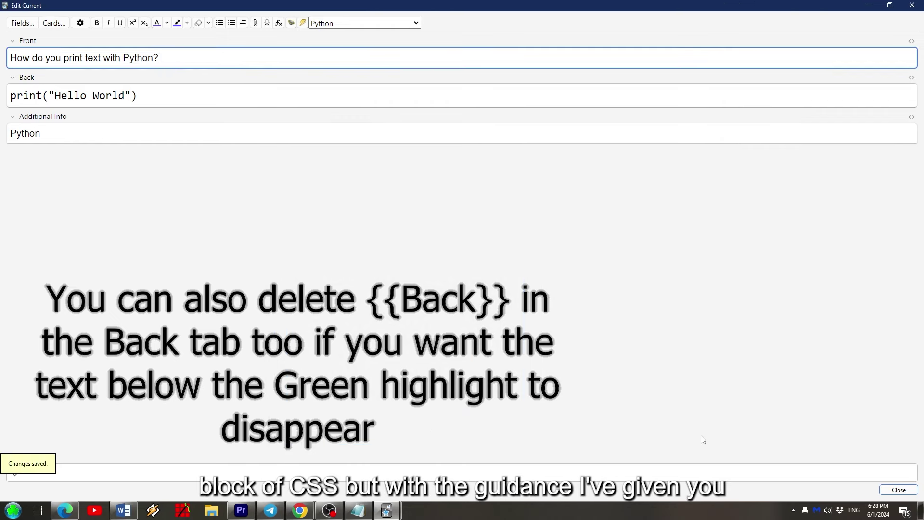
left_click(911, 4)
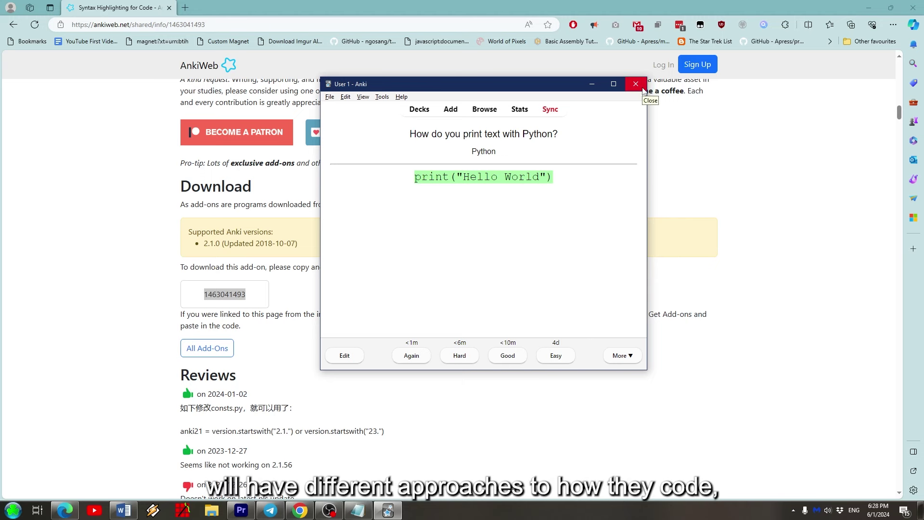
Close Anki and search the AnkiWeb add-on catalogue for 'multi-line'.
left_click(643, 90)
scroll(585, 220, "down", 10)
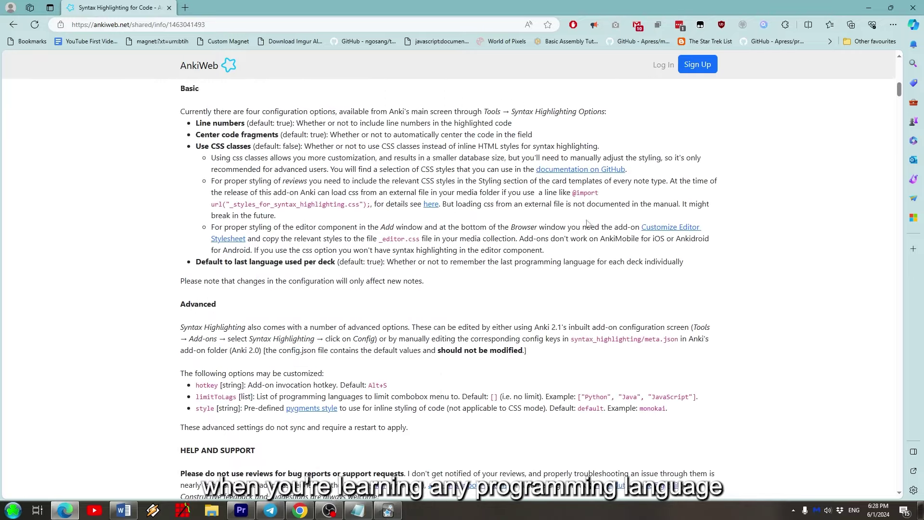
scroll(587, 222, "up", 15)
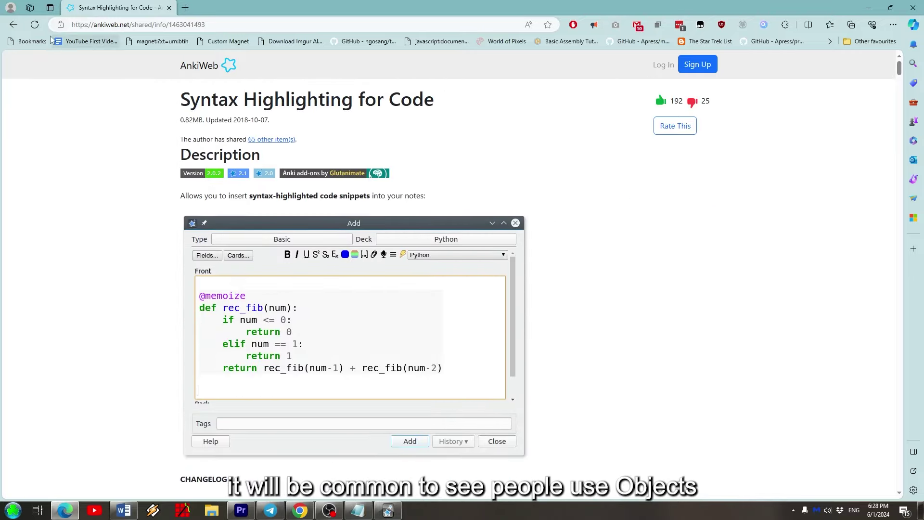
left_click(13, 24)
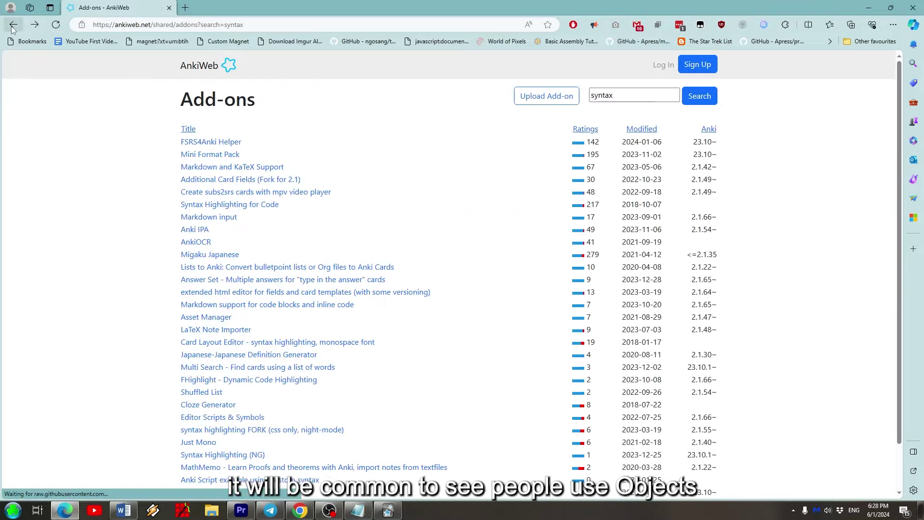
left_click(620, 98)
double_click(620, 98)
type("multi")
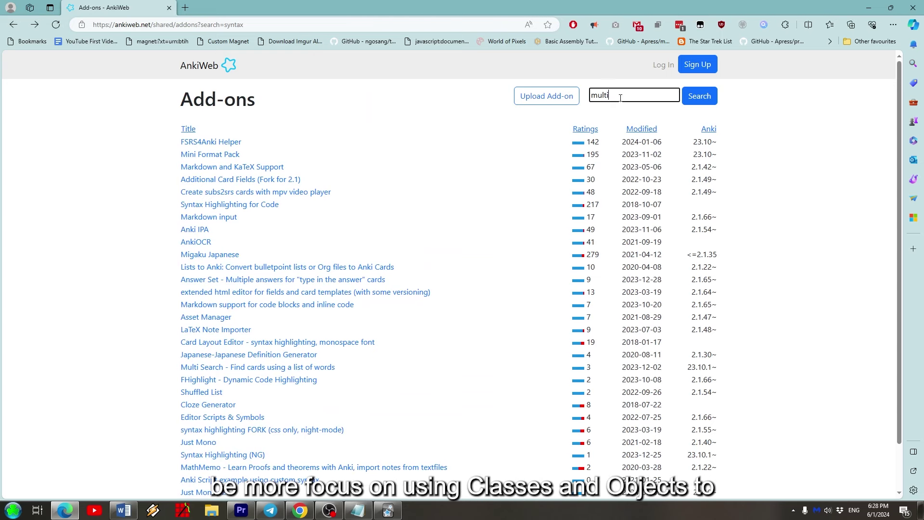
type("-line")
key("Return")
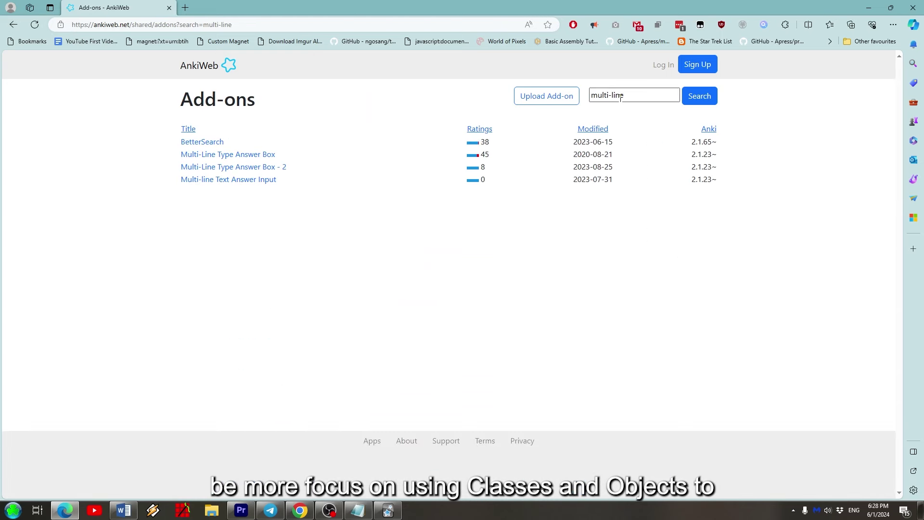
Open the Multi-Line Type Answer Box add-on page and scroll through its description.
left_click(217, 159)
scroll(320, 217, "down", 12)
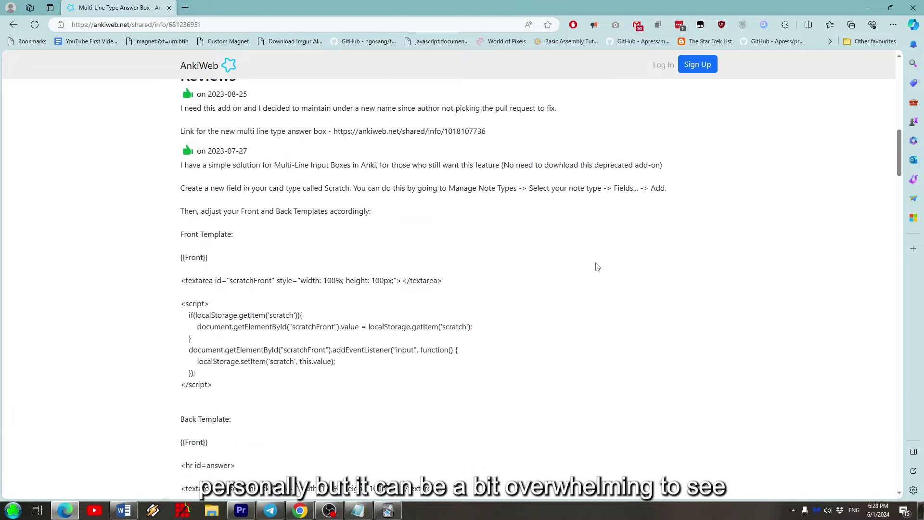
scroll(597, 266, "down", 15)
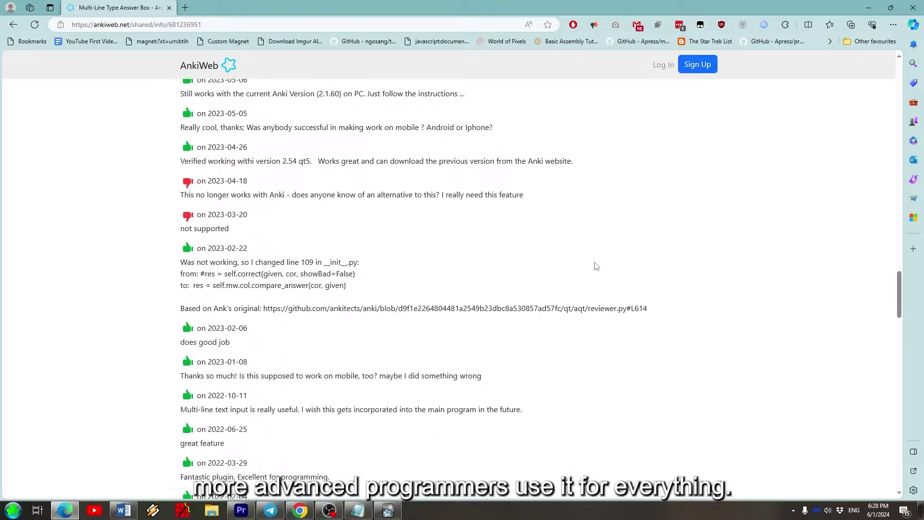
scroll(597, 266, "down", 5)
scroll(600, 275, "up", 20)
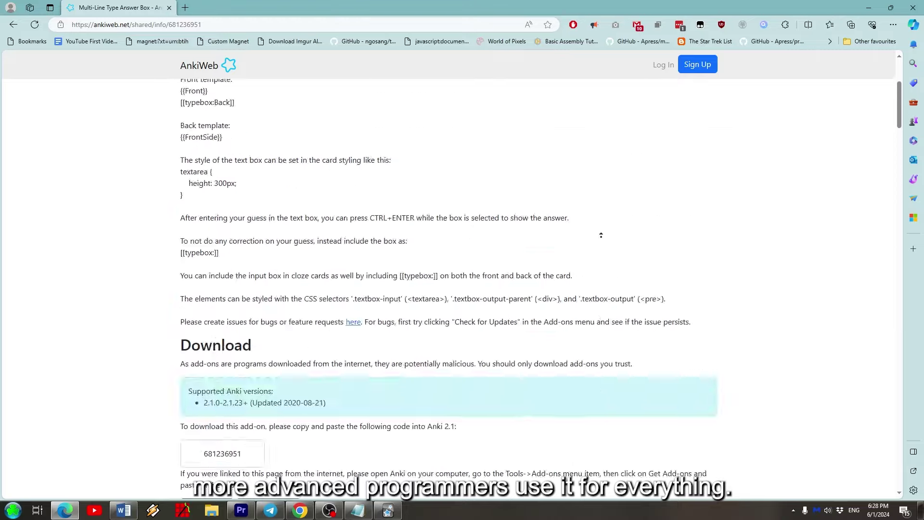
scroll(600, 235, "up", 4)
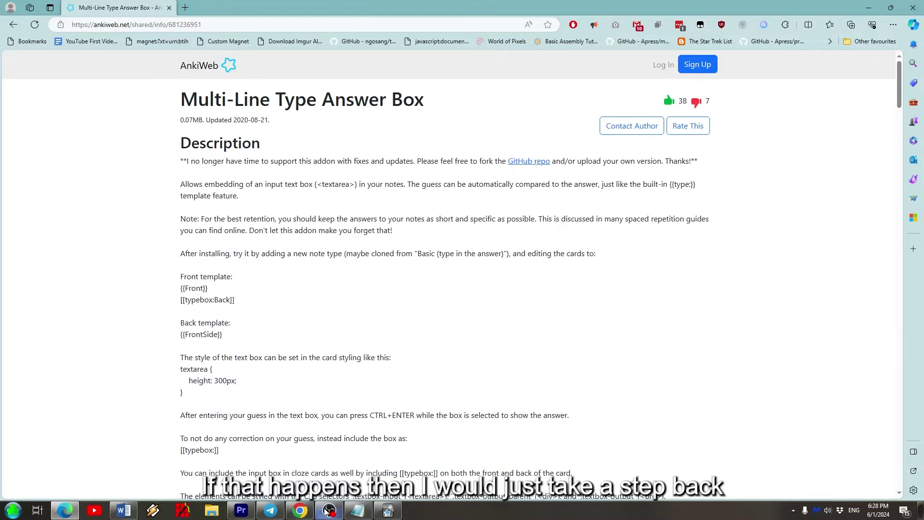